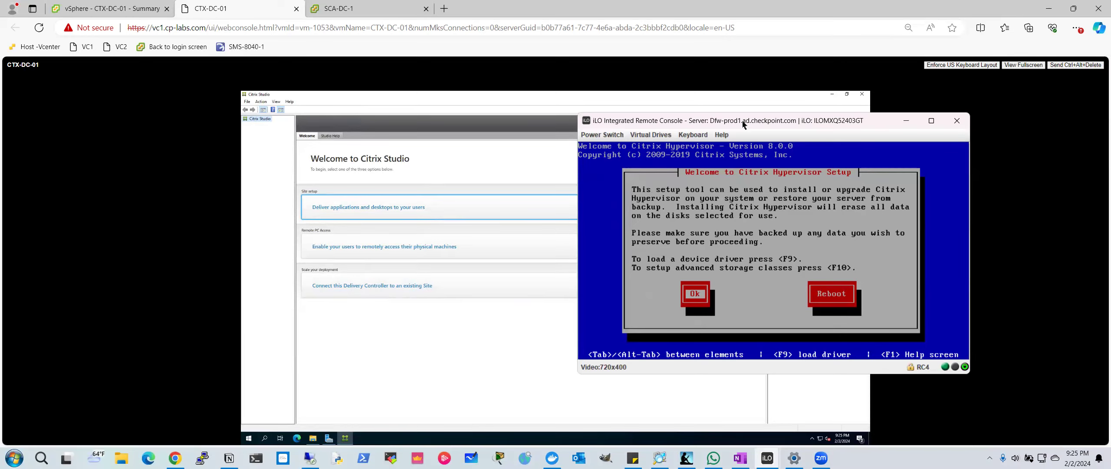
# Reposition the iLO remote console window near the middle of the desktop and keep it in its unmaximized size.
pyautogui.moveTo(743, 125); pyautogui.dragTo(822, 126)
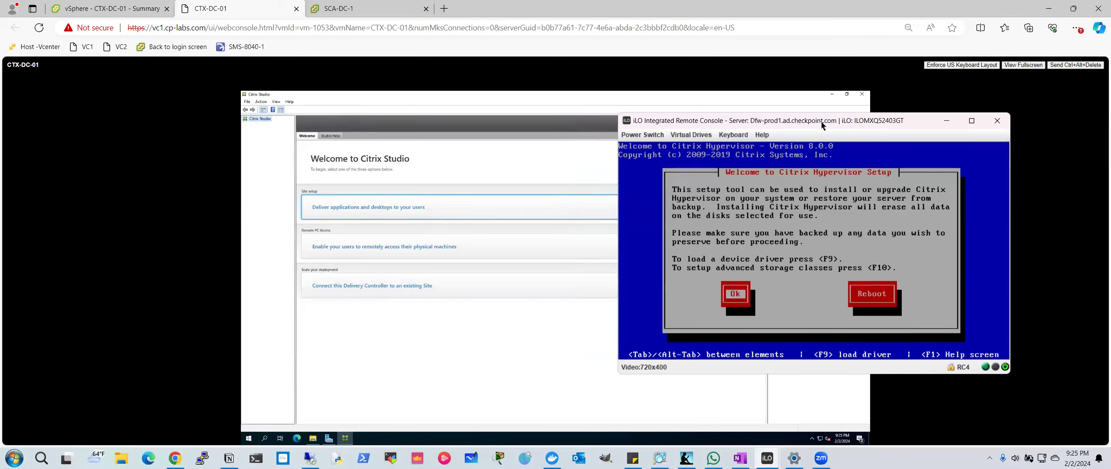
pyautogui.moveTo(822, 126); pyautogui.dragTo(562, 147)
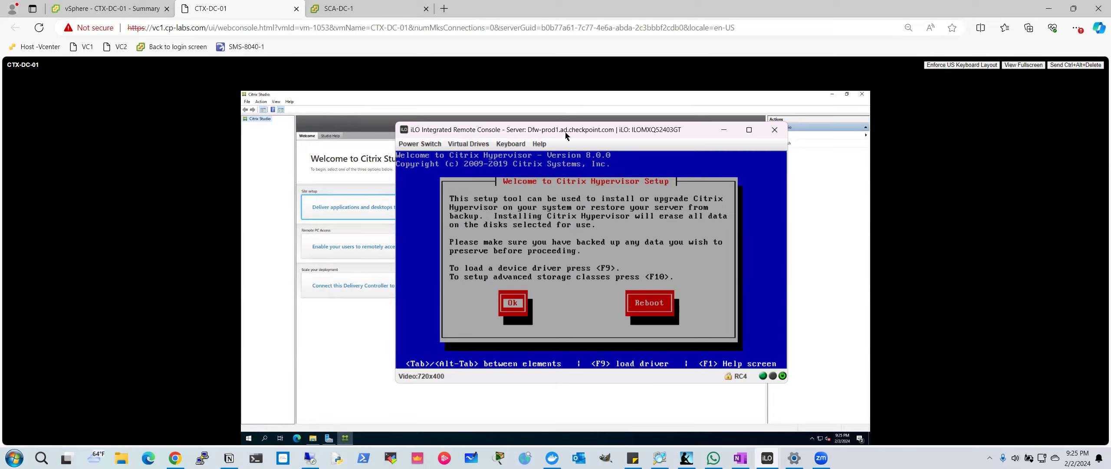
pyautogui.moveTo(568, 132); pyautogui.dragTo(564, 117)
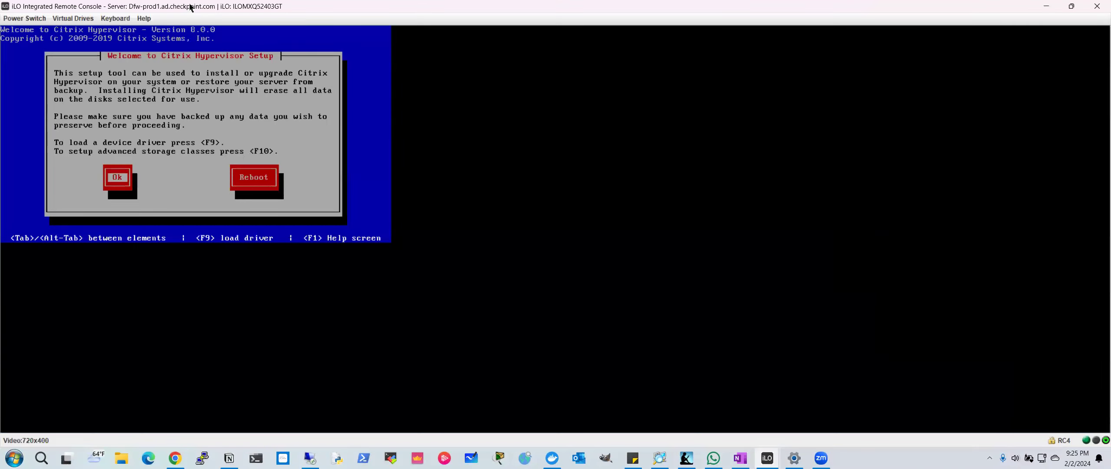
pyautogui.doubleClick(191, 7)
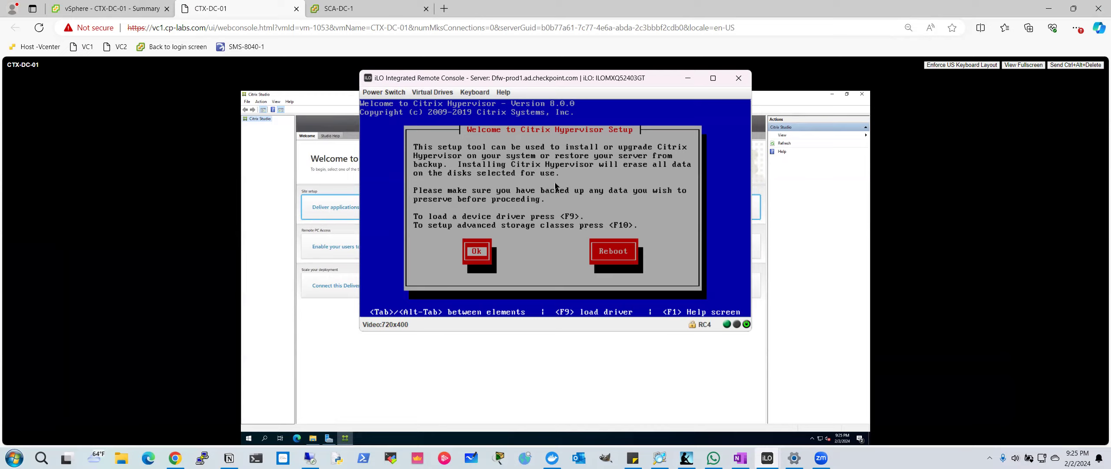
# Proceed past the Citrix Hypervisor Setup welcome message and accept the End User License Agreement.
pyautogui.press('Return')
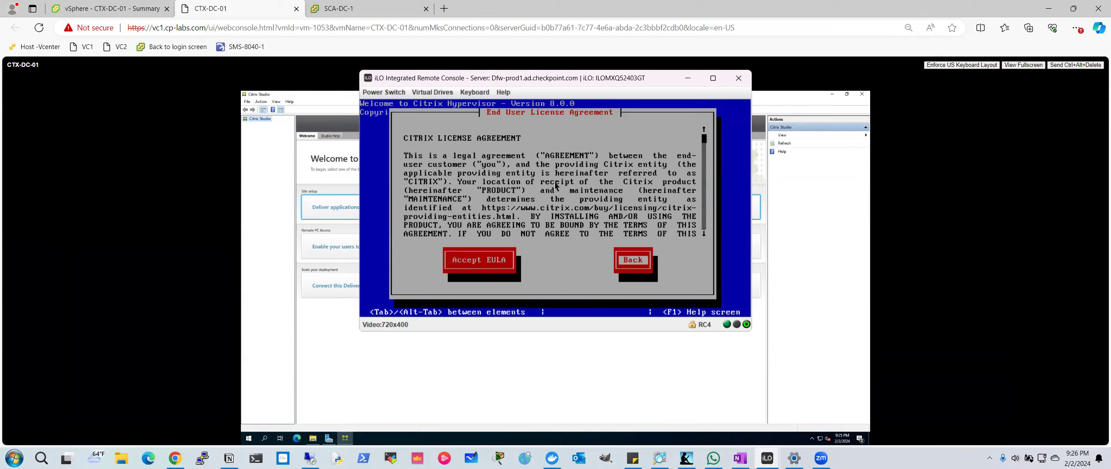
pyautogui.press('Tab')
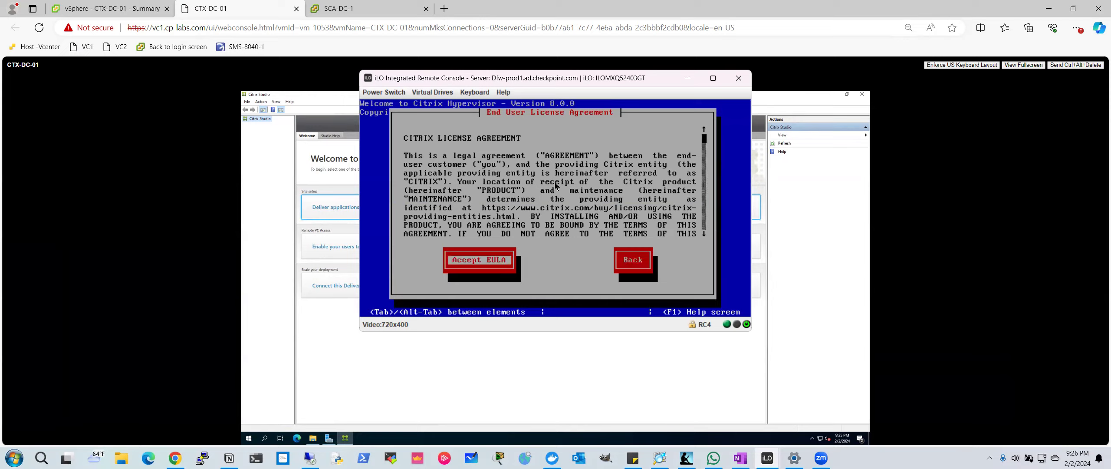
pyautogui.press('Return')
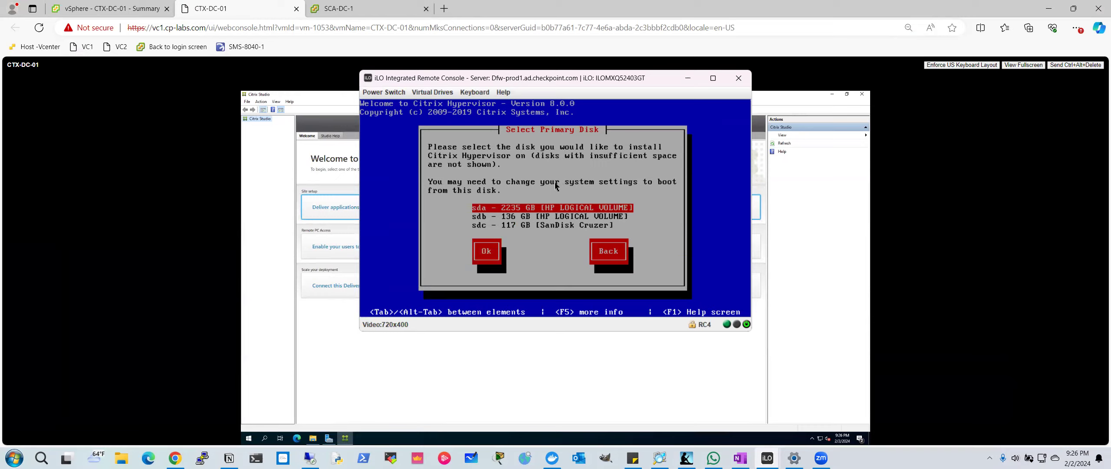
# Select the sdb - 136 GB HP logical volume as the primary disk for the Citrix Hypervisor installation.
pyautogui.press('Down')
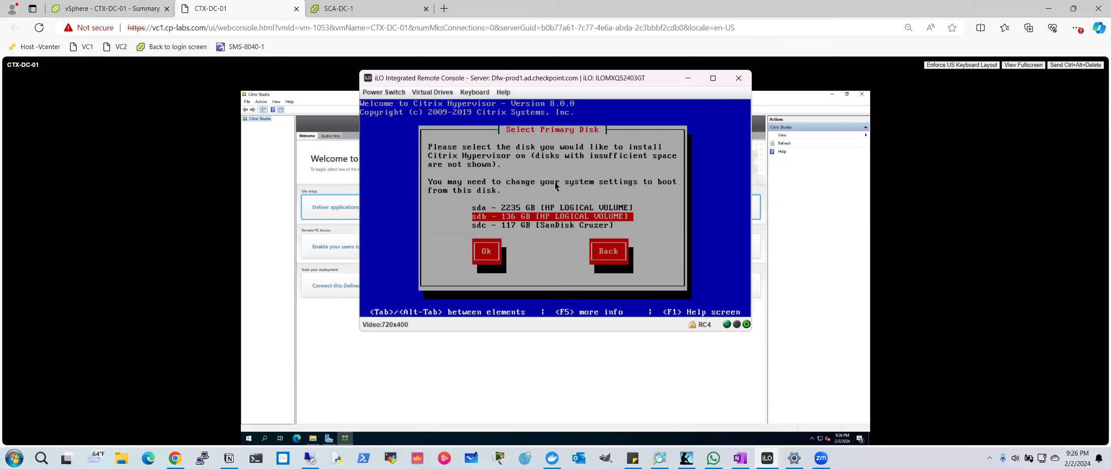
pyautogui.press('Tab')
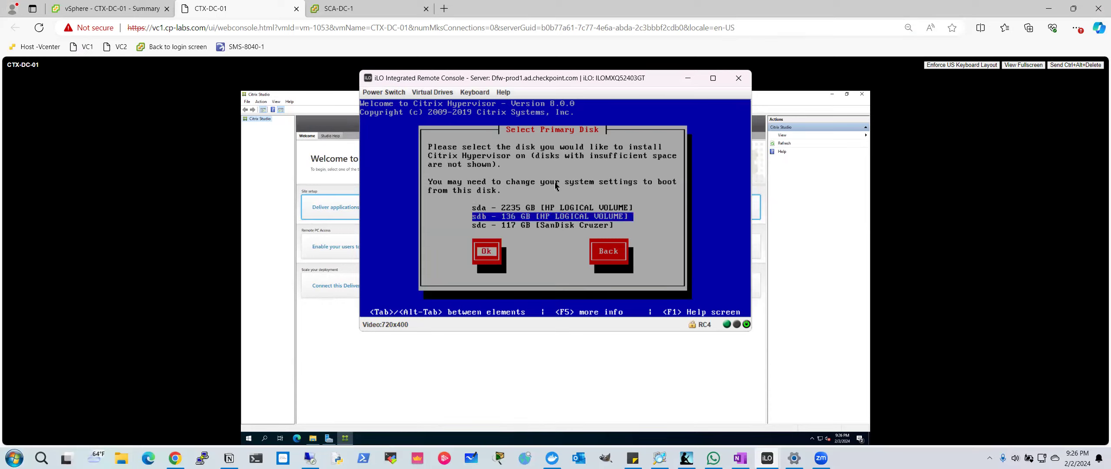
pyautogui.press('Return')
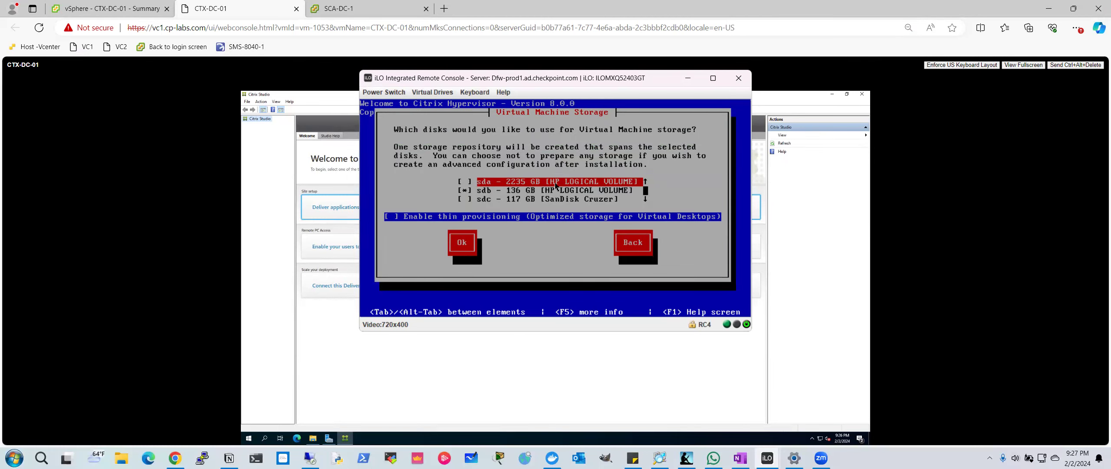
# Keep the sdb disk for virtual machine storage and enable thin provisioning.
pyautogui.press('Tab')
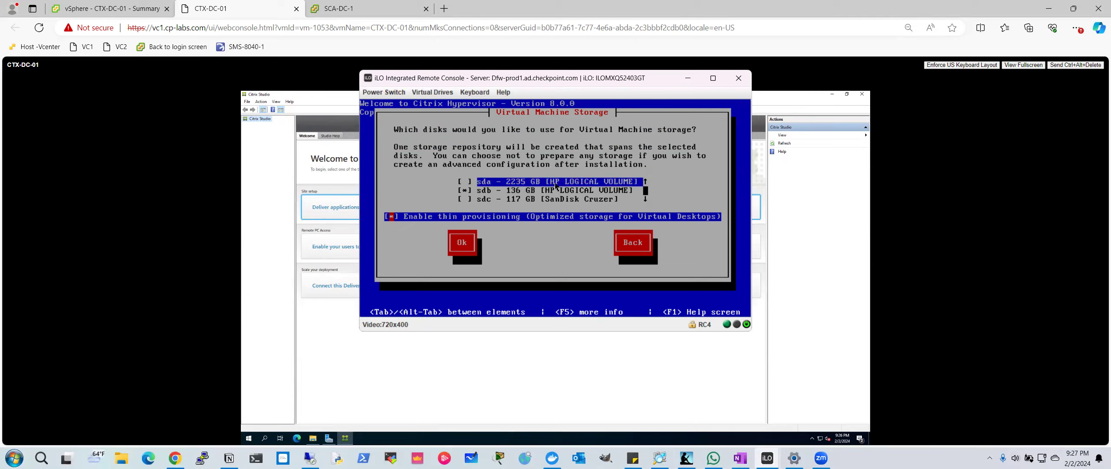
pyautogui.press('Tab')
pyautogui.press('Return')
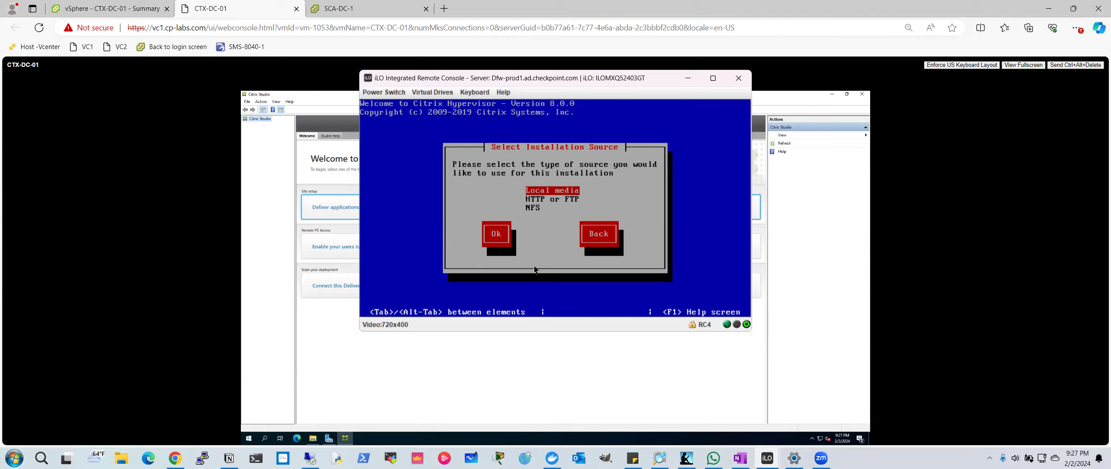
# Use local media as the installation source and skip verification of the media.
pyautogui.press('Tab')
pyautogui.press('Return')
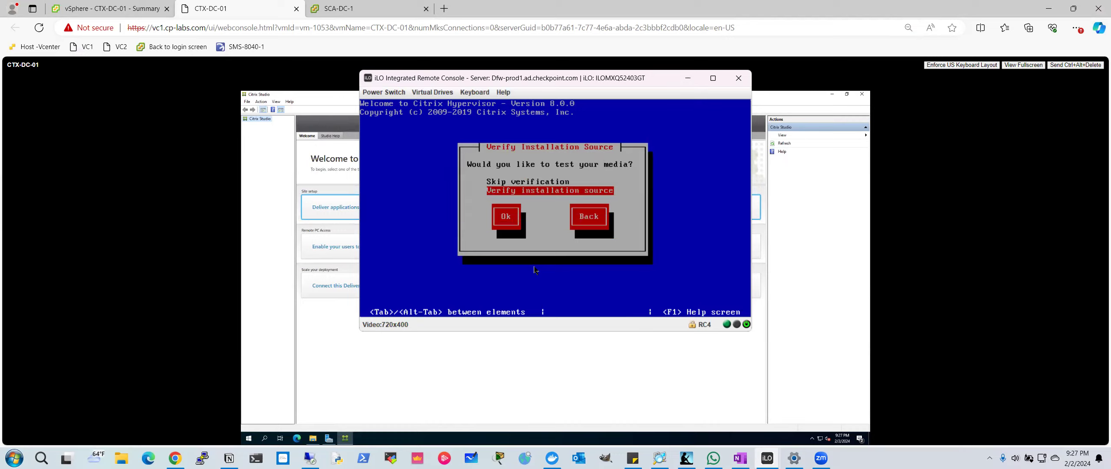
pyautogui.press('Tab')
pyautogui.press('Tab')
pyautogui.press('Tab')
pyautogui.press('Tab')
pyautogui.press('Tab')
pyautogui.press('Tab')
pyautogui.press('Up')
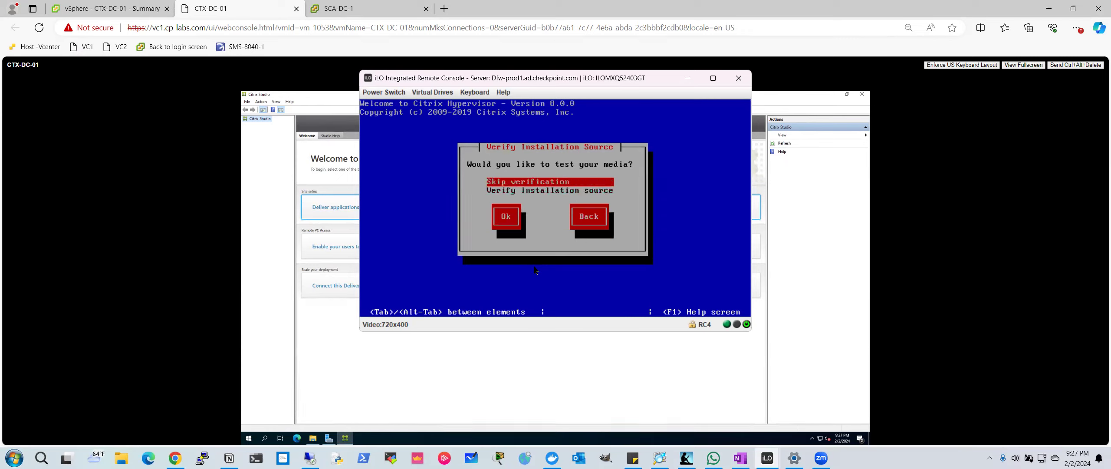
pyautogui.press('Tab')
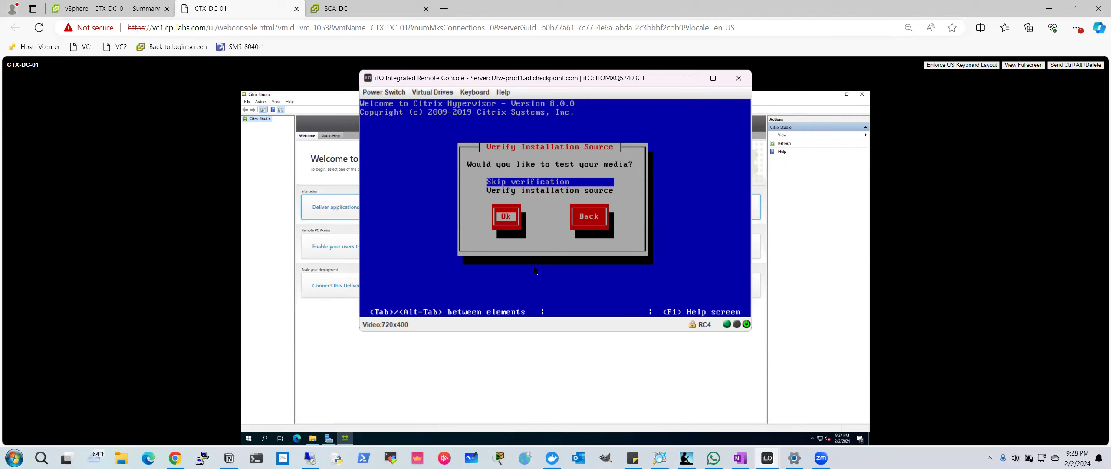
pyautogui.press('Return')
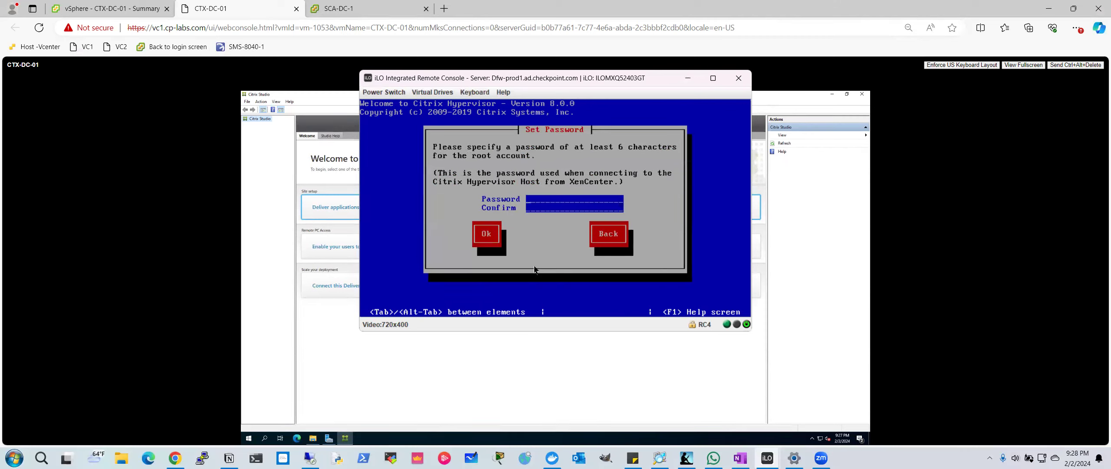
# Enter and confirm the root account password, then submit it.
pyautogui.write('***********')
pyautogui.press('Tab')
pyautogui.write('**********')
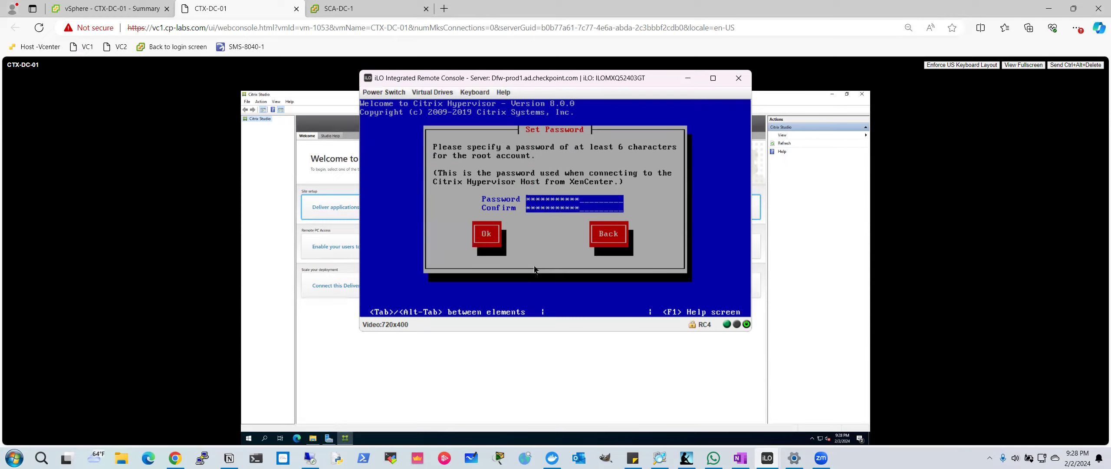
pyautogui.press('Tab')
pyautogui.press('Return')
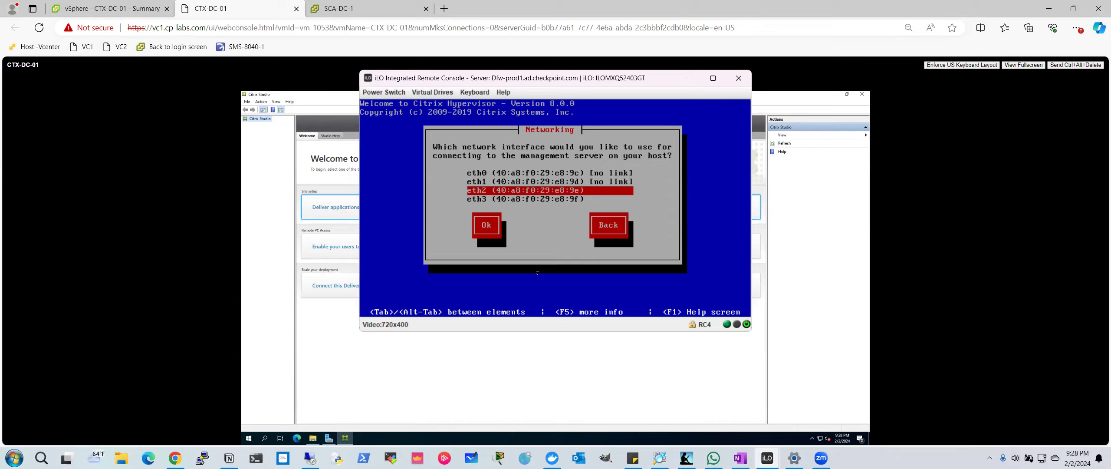
# Select eth2 as the network interface for connecting to the management server.
pyautogui.press('Tab')
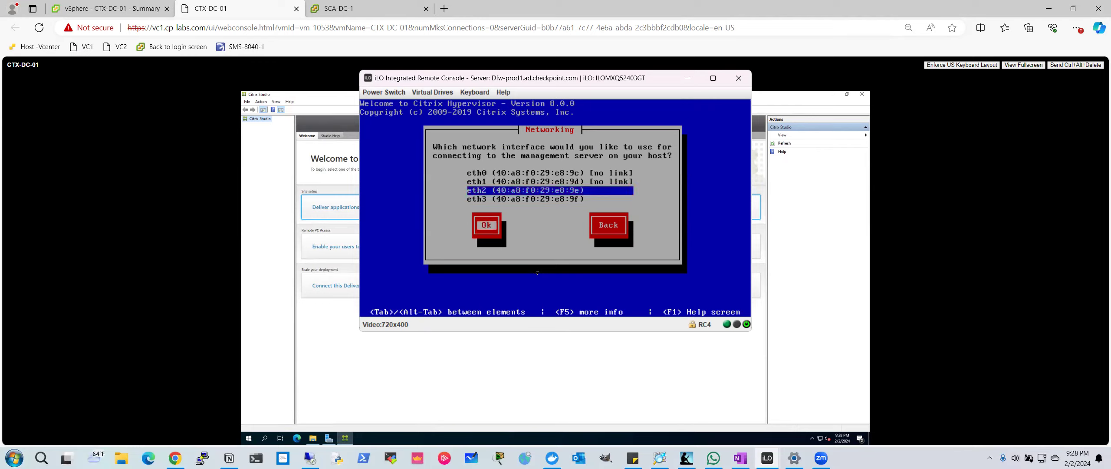
pyautogui.press('Return')
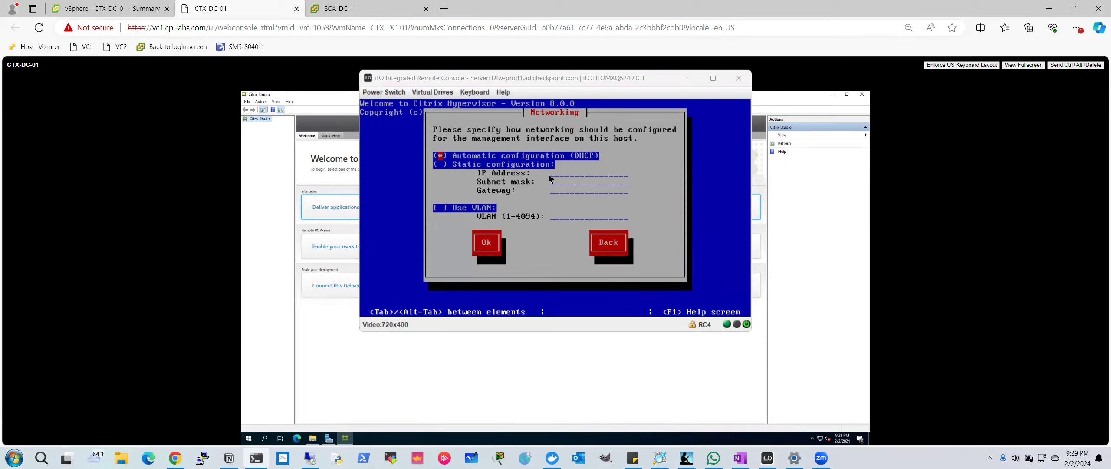
pyautogui.press('Down')
pyautogui.press('space')
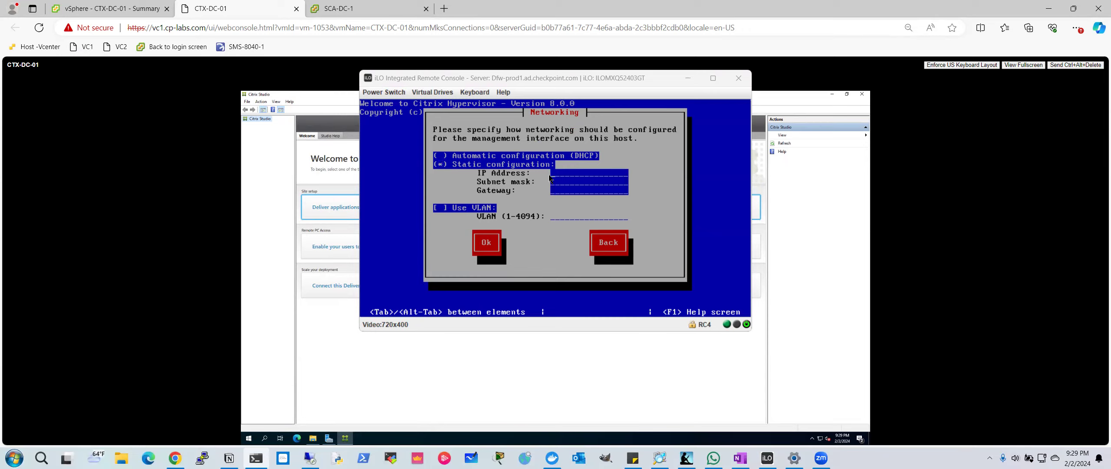
pyautogui.press('Tab')
pyautogui.press('Tab')
pyautogui.press('Tab')
pyautogui.press('space')
# Accept automatic configuration (DHCP) for the management interface without a VLAN.
pyautogui.press('Tab')
pyautogui.press('Tab')
pyautogui.press('Tab')
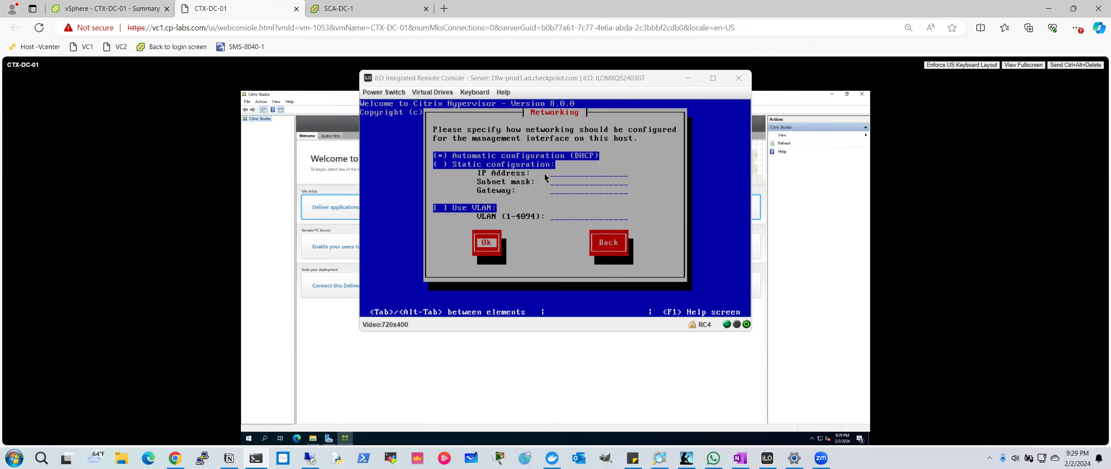
pyautogui.press('Return')
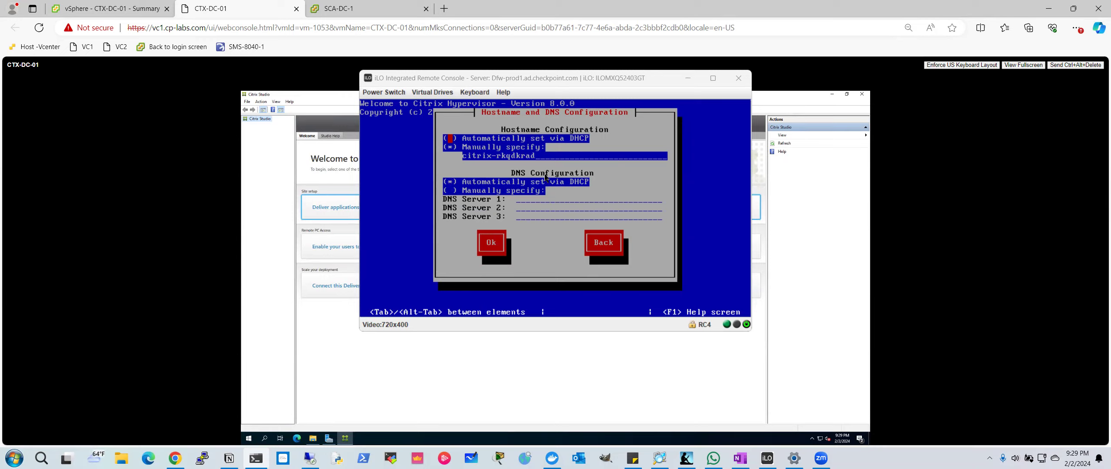
# Set the manually specified hostname to ctx-dallas-01 and keep the DNS configuration automatically set via DHCP.
pyautogui.press('Down')
pyautogui.press('Tab')
pyautogui.press('Tab')
pyautogui.press('Tab')
pyautogui.hotkey('shift', 'Tab')
pyautogui.hotkey('shift', 'Tab')
pyautogui.hotkey('shift', 'Tab')
pyautogui.press('BackSpace')
pyautogui.press('BackSpace')
pyautogui.press('BackSpace')
pyautogui.press('BackSpace')
pyautogui.press('BackSpace')
pyautogui.press('BackSpace')
pyautogui.write('c')
pyautogui.write('tx')
pyautogui.write('-h')
pyautogui.write('yp')
pyautogui.write('-0')
pyautogui.press('BackSpace')
pyautogui.press('BackSpace')
pyautogui.press('BackSpace')
pyautogui.write('dfw')
pyautogui.press('BackSpace')
pyautogui.press('BackSpace')
pyautogui.write('allas')
pyautogui.press('Down')
pyautogui.press('Tab')
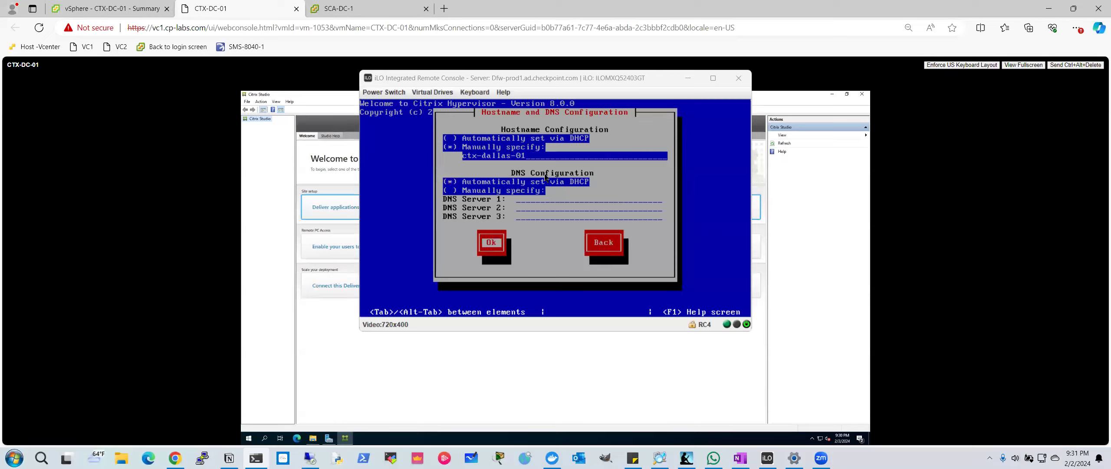
pyautogui.press('Return')
# Choose US as the geographical area of the Citrix Hypervisor host.
pyautogui.press('Down')
pyautogui.press('Down')
pyautogui.press('Down')
pyautogui.press('Down')
pyautogui.press('Down')
pyautogui.press('Down')
pyautogui.press('Down')
pyautogui.press('Down')
pyautogui.press('Down')
pyautogui.press('Down')
pyautogui.press('Down')
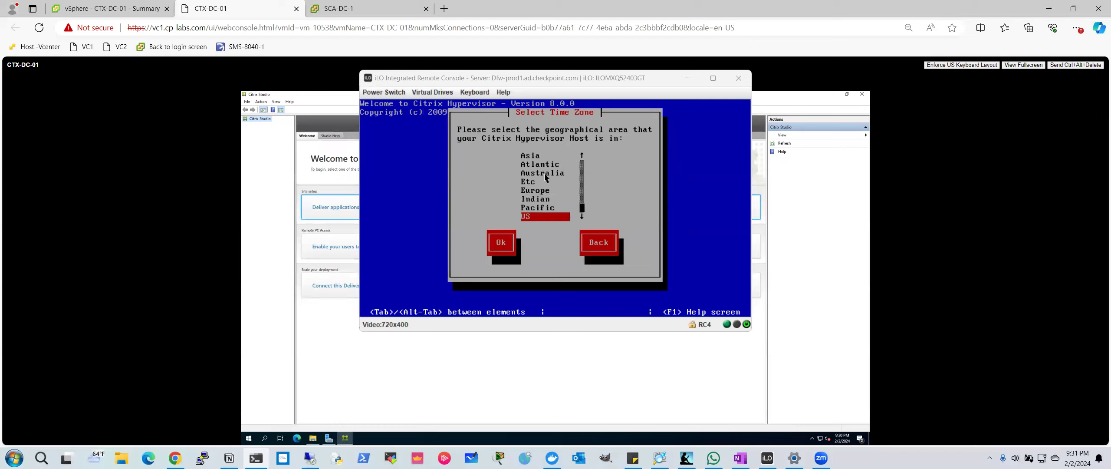
pyautogui.press('Tab')
pyautogui.press('Return')
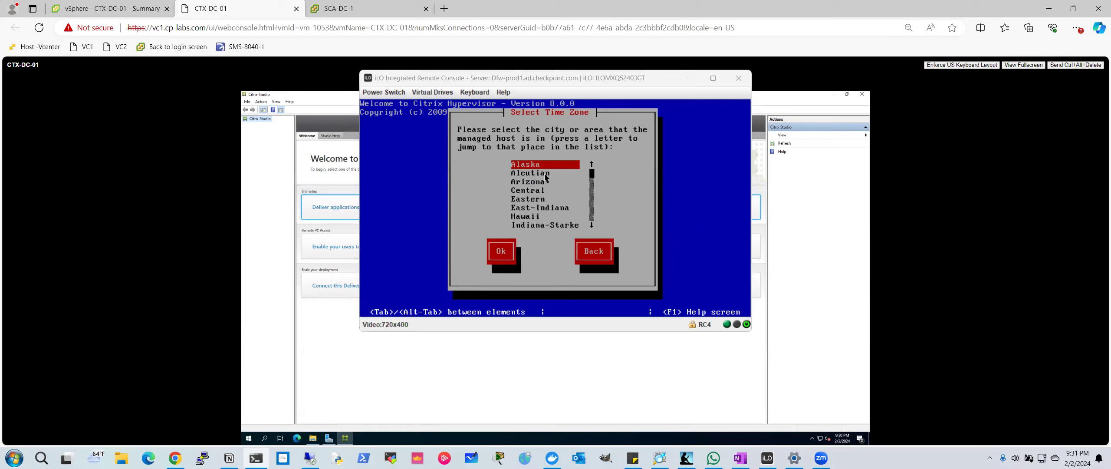
# Select Central as the host's time zone area within the US.
pyautogui.press('Down')
pyautogui.press('Down')
pyautogui.press('Down')
pyautogui.press('Down')
pyautogui.press('Down')
pyautogui.press('Down')
pyautogui.press('Down')
pyautogui.press('Down')
pyautogui.press('Down')
pyautogui.press('Down')
pyautogui.press('Down')
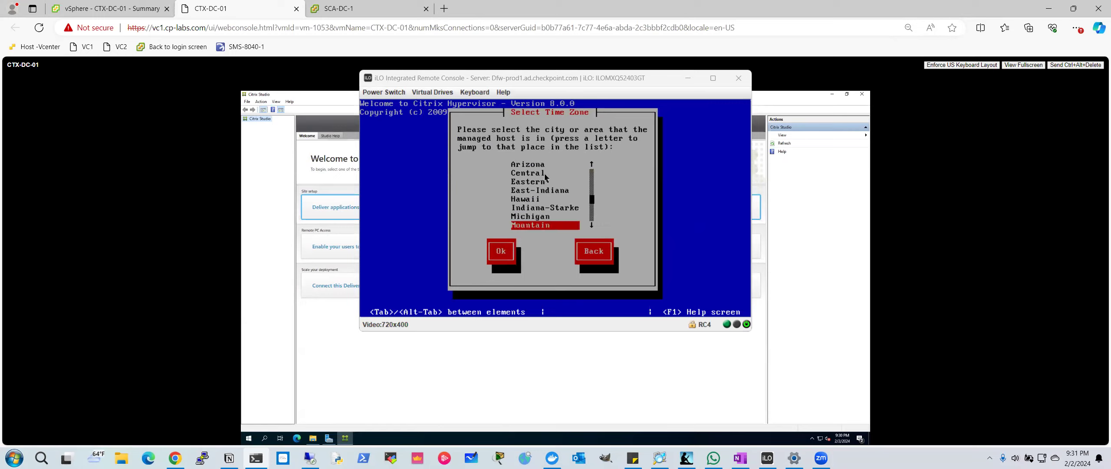
pyautogui.press('Down')
pyautogui.press('Up')
pyautogui.press('Up')
pyautogui.press('Up')
pyautogui.press('Up')
pyautogui.press('Up')
pyautogui.press('Up')
pyautogui.press('Up')
pyautogui.press('Up')
pyautogui.press('Up')
pyautogui.press('Up')
pyautogui.press('Up')
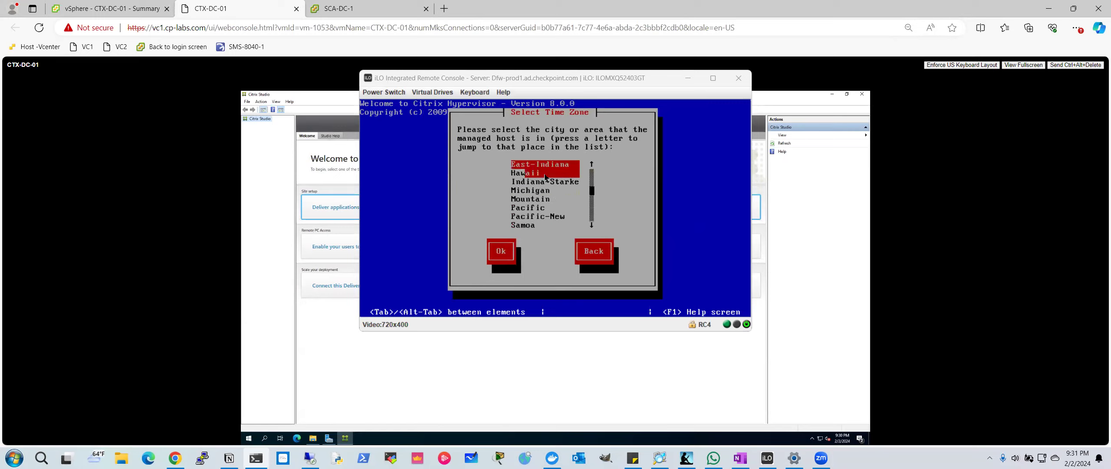
pyautogui.press('Down')
pyautogui.press('Down')
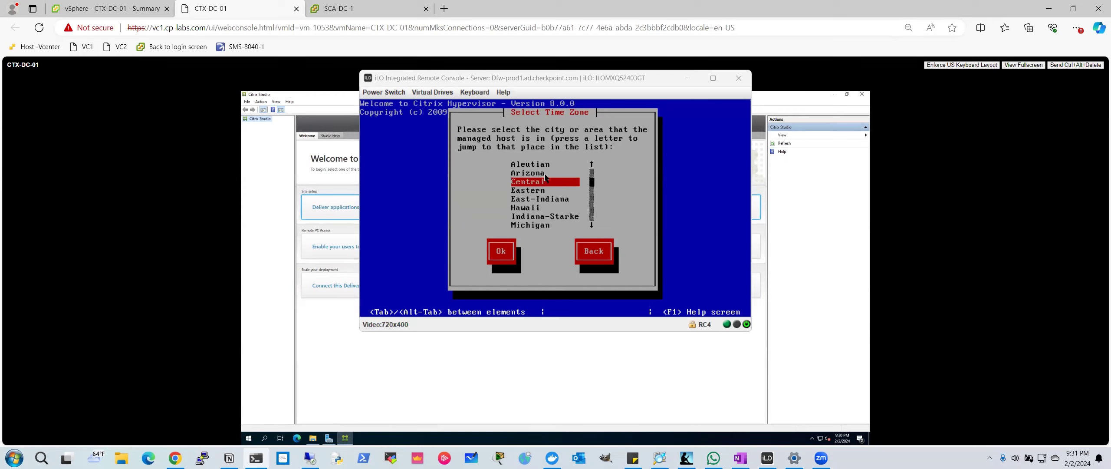
pyautogui.press('Tab')
pyautogui.press('Return')
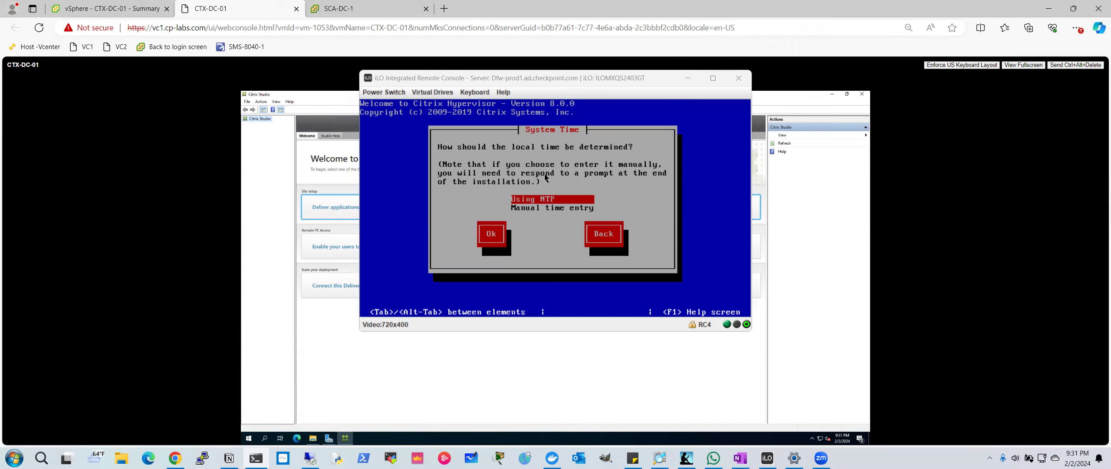
# Choose NTP as the way the host's local time is determined.
pyautogui.press('Tab')
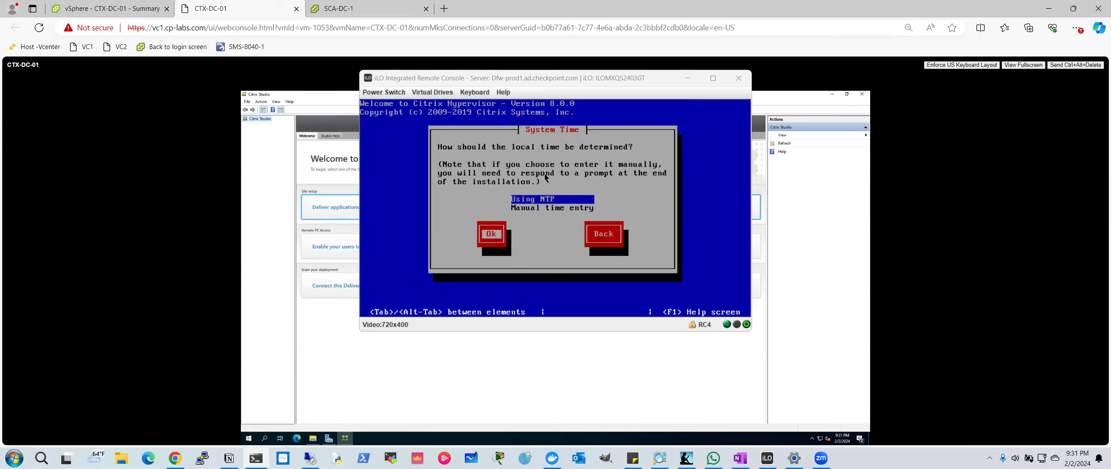
pyautogui.hotkey('shift', 'Tab')
pyautogui.press('Down')
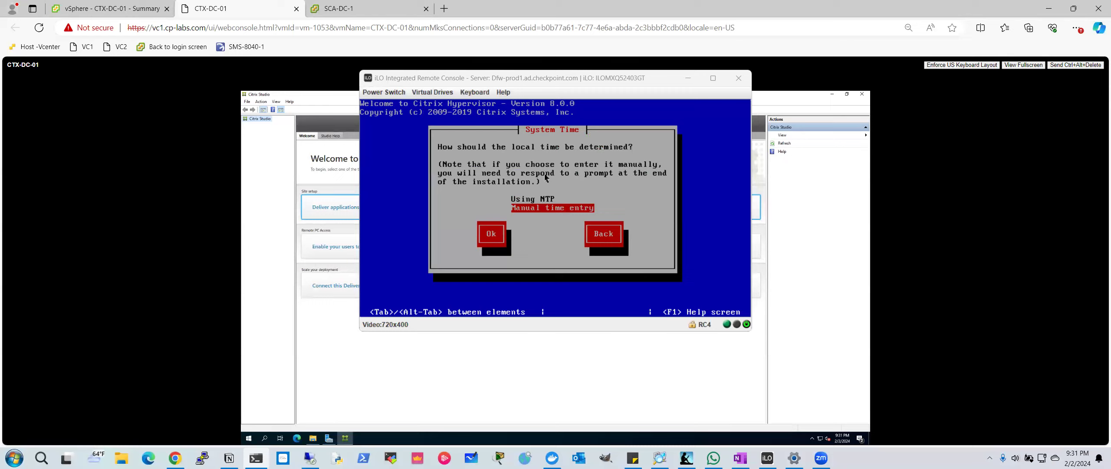
pyautogui.press('Up')
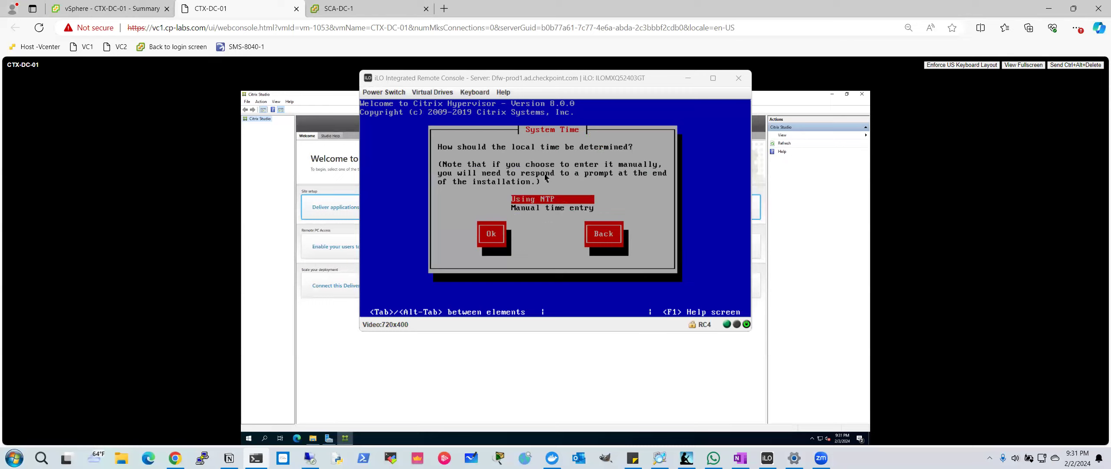
pyautogui.press('Tab')
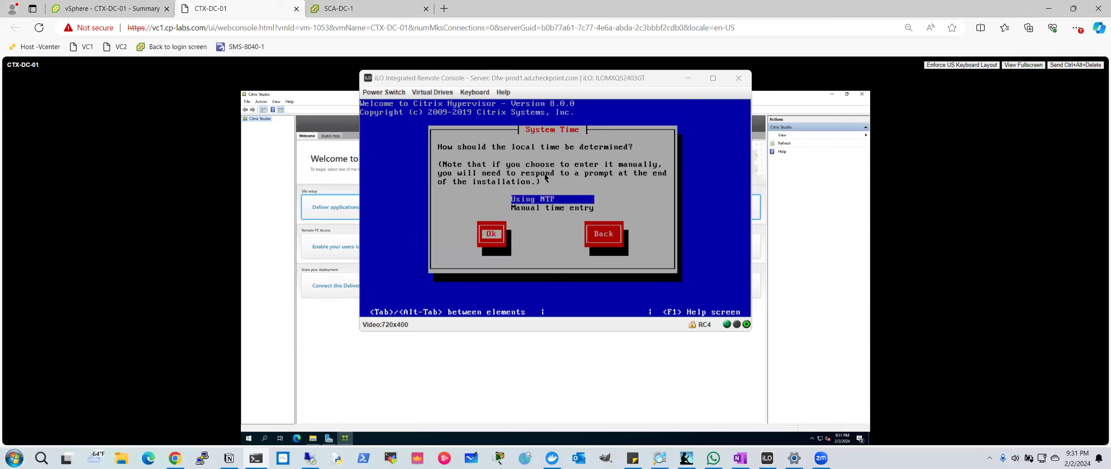
pyautogui.press('Return')
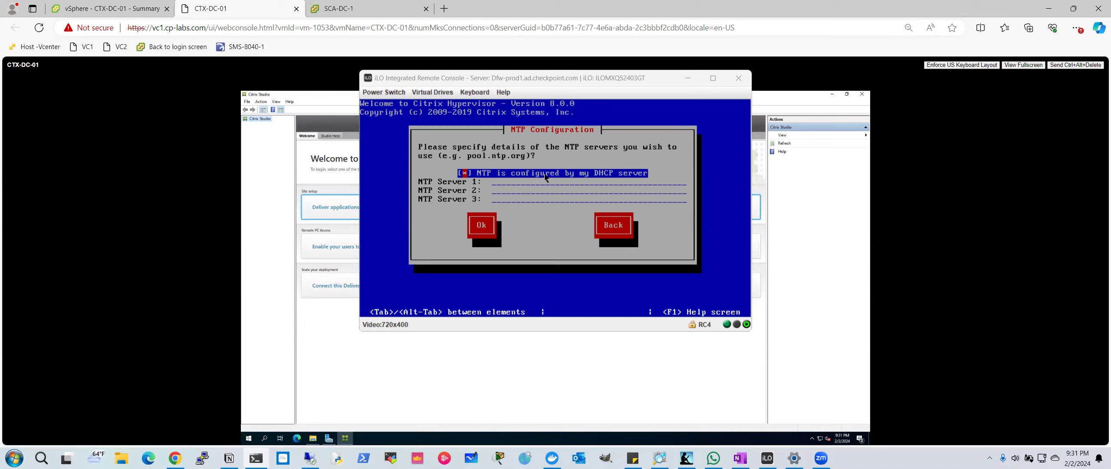
# Keep NTP configured by the DHCP server and confirm installing Citrix Hypervisor, erasing all data on disk sdb.
pyautogui.press('Tab')
pyautogui.press('Return')
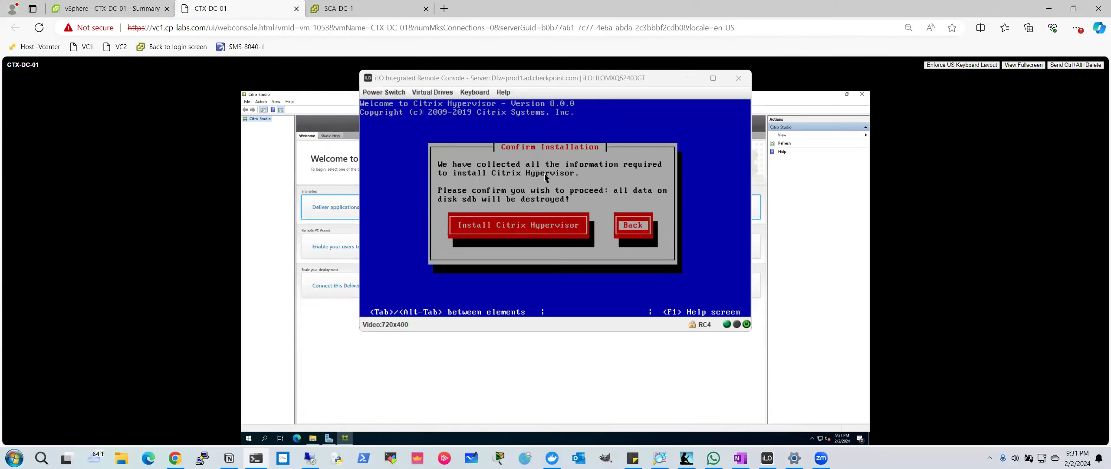
pyautogui.press('Tab')
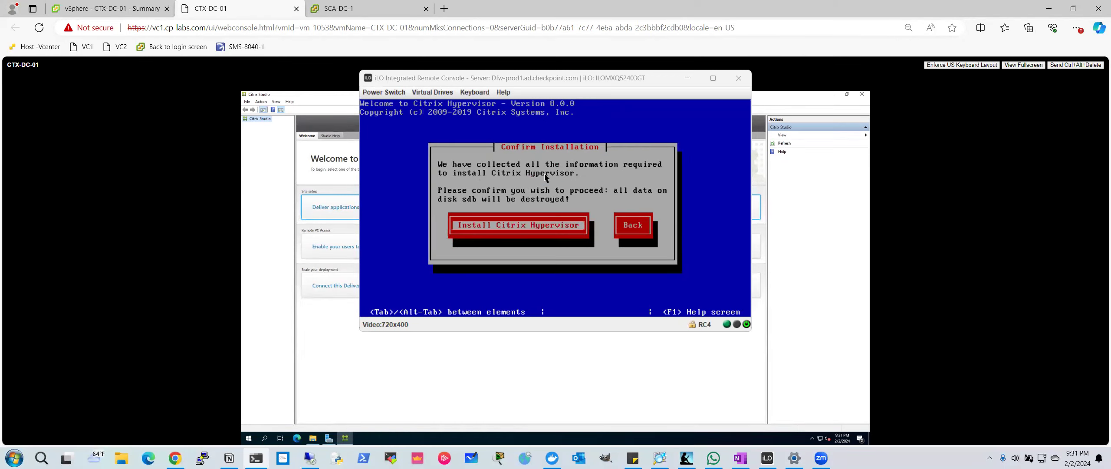
pyautogui.press('Return')
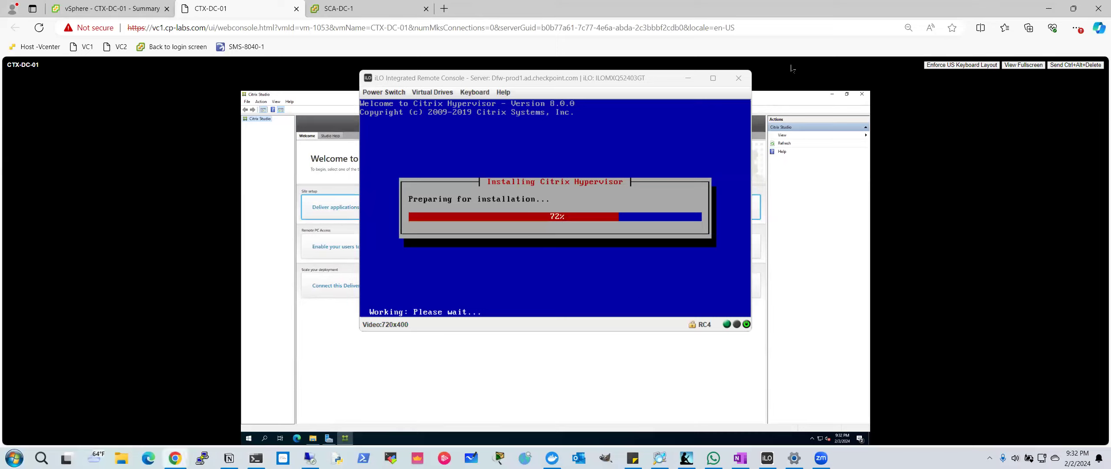
# Switch to the iLO web interface in Chrome and review the server's processor and memory information.
pyautogui.click(175, 457)
pyautogui.click(157, 207)
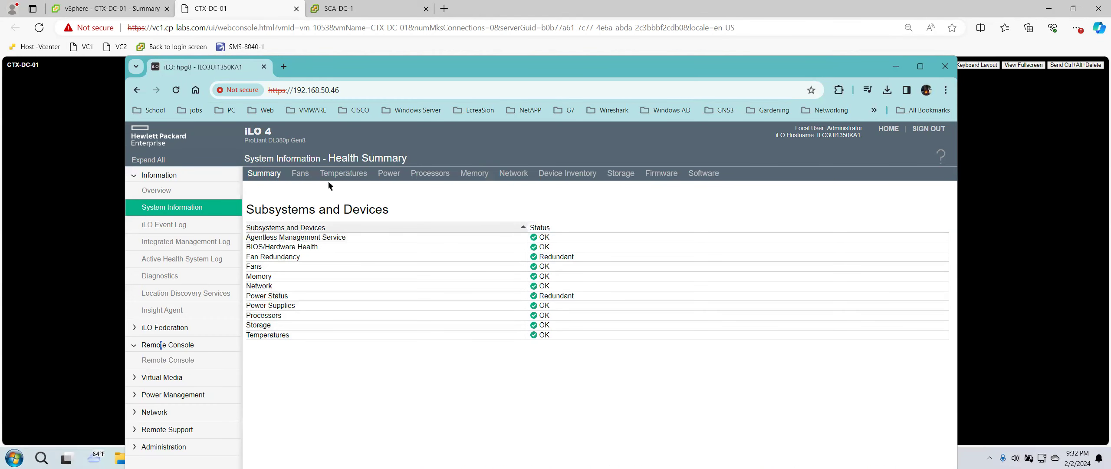
pyautogui.click(438, 177)
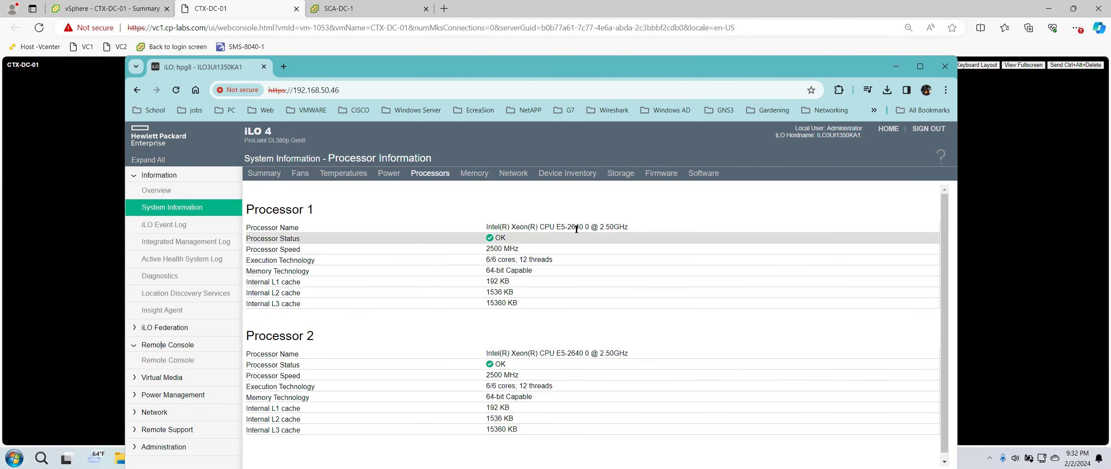
pyautogui.click(918, 68)
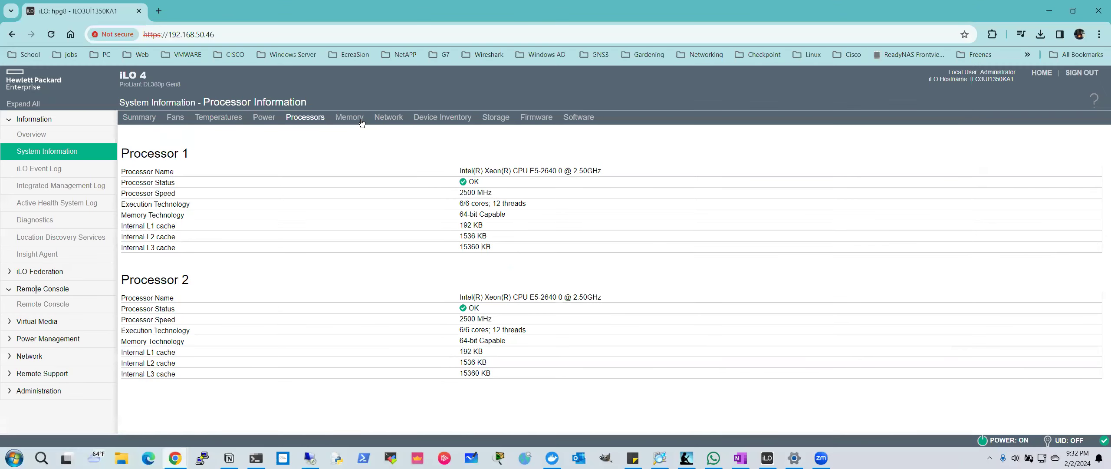
pyautogui.click(349, 118)
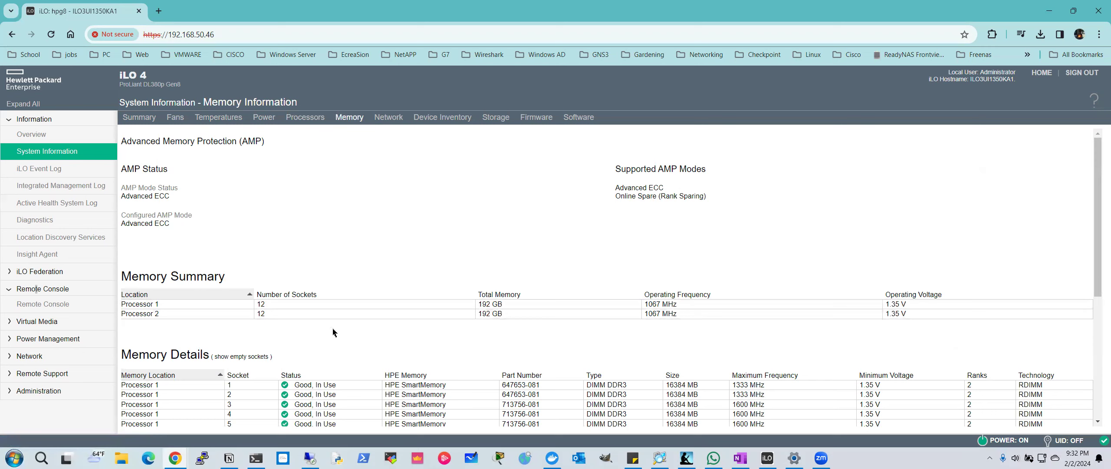
# Review the server's physical network adapters and their network ports in the iLO system information.
pyautogui.click(394, 121)
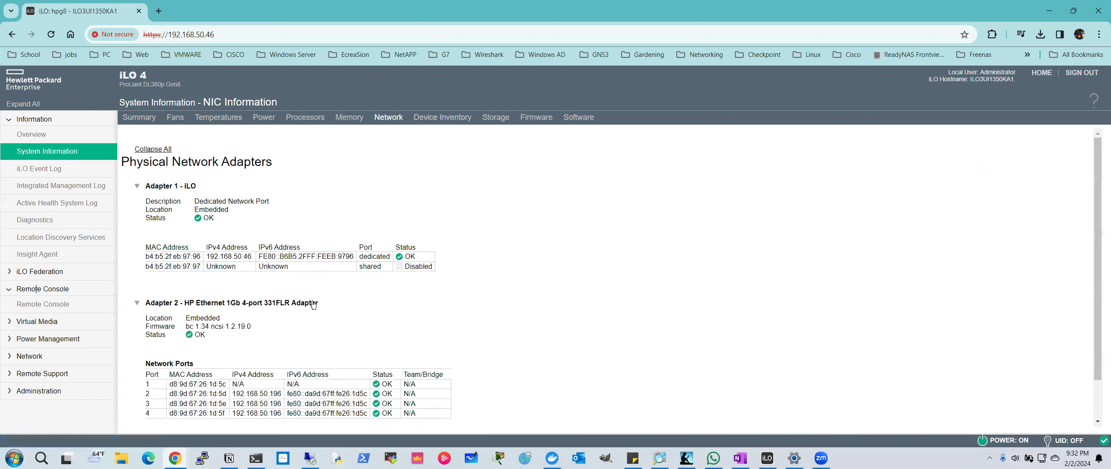
pyautogui.scroll(-1, 331, 337)
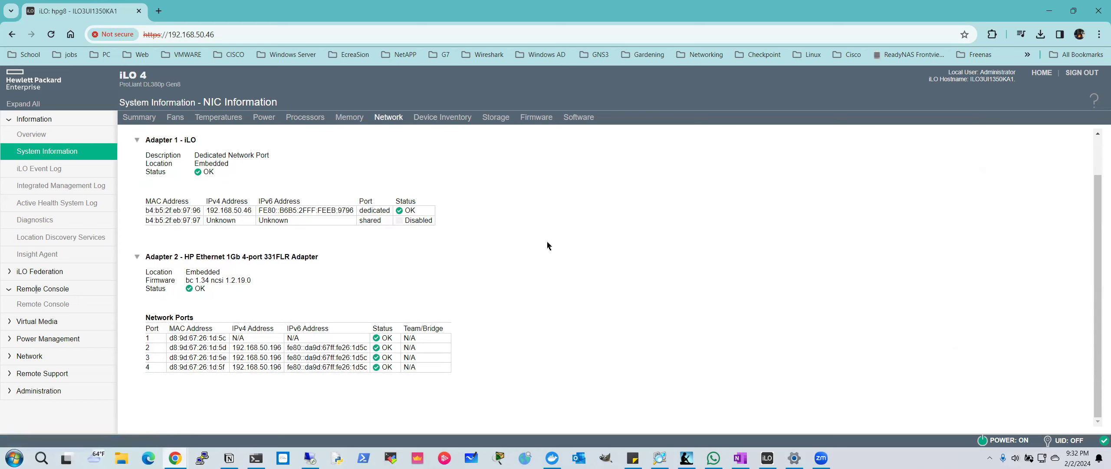
pyautogui.scroll(1, 547, 240)
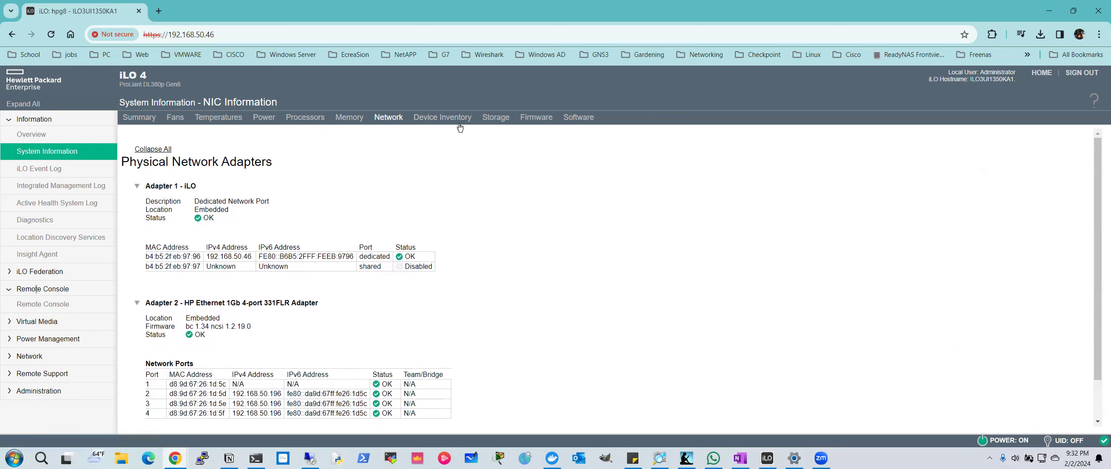
# Examine the server's drive enclosures, logical drive and physical drives in iLO, and return to the remote console.
pyautogui.click(494, 120)
pyautogui.scroll(-3, 475, 287)
pyautogui.scroll(-6, 474, 286)
pyautogui.scroll(-8, 474, 286)
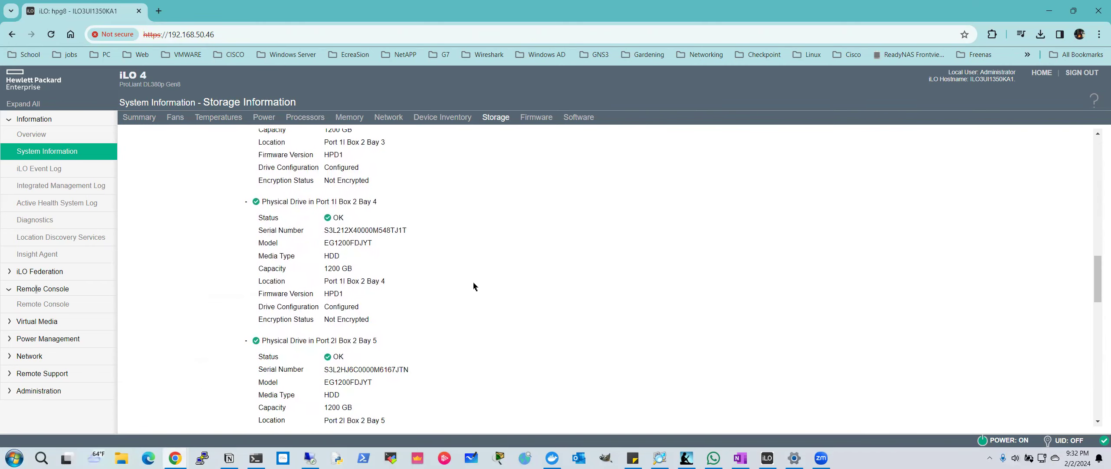
pyautogui.scroll(14, 474, 286)
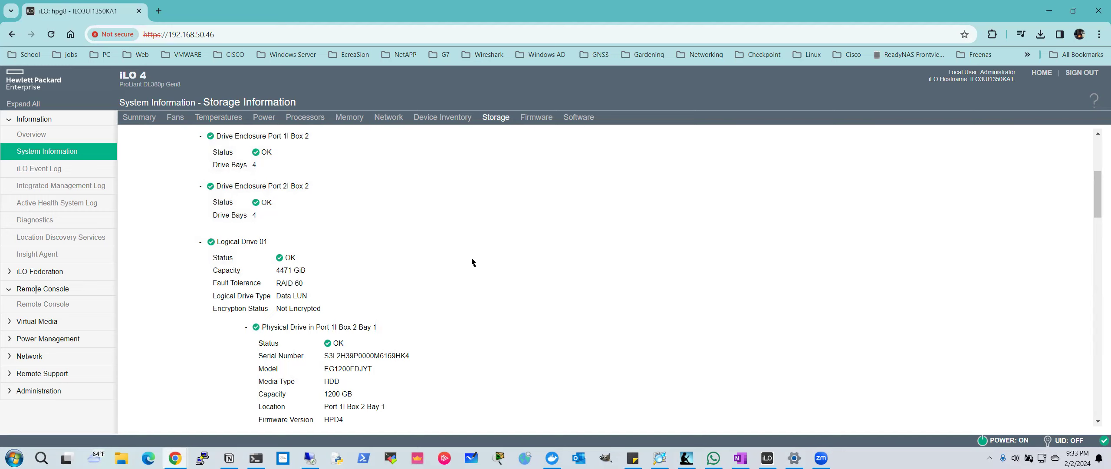
pyautogui.scroll(1, 474, 263)
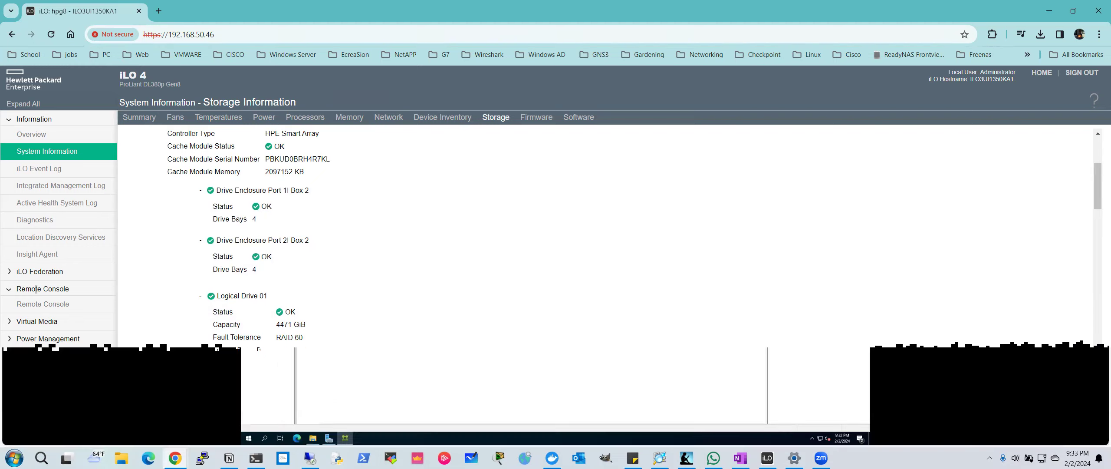
pyautogui.hotkey('alt', 'Tab')
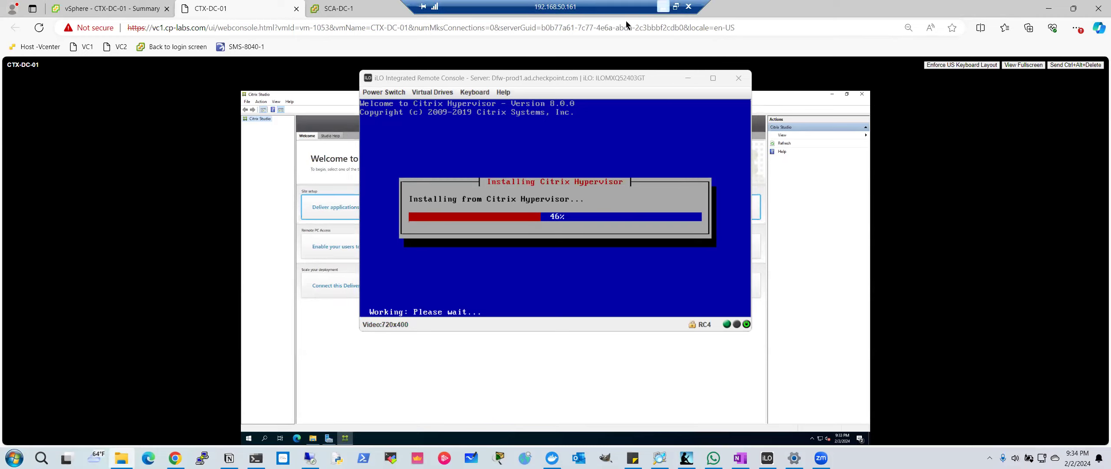
# Open File Explorer on the desktop and browse the folders of the Synology2414 network drive (Z:).
pyautogui.click(148, 458)
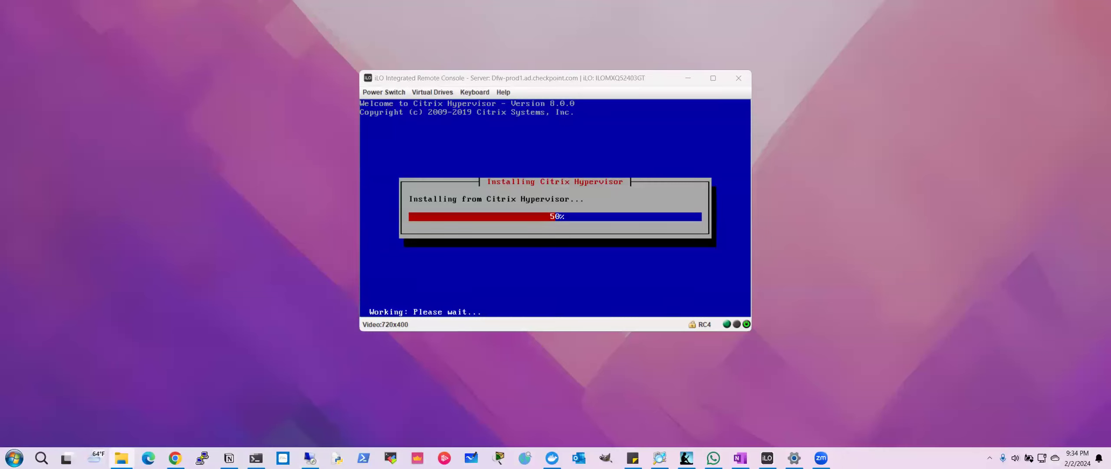
pyautogui.click(121, 457)
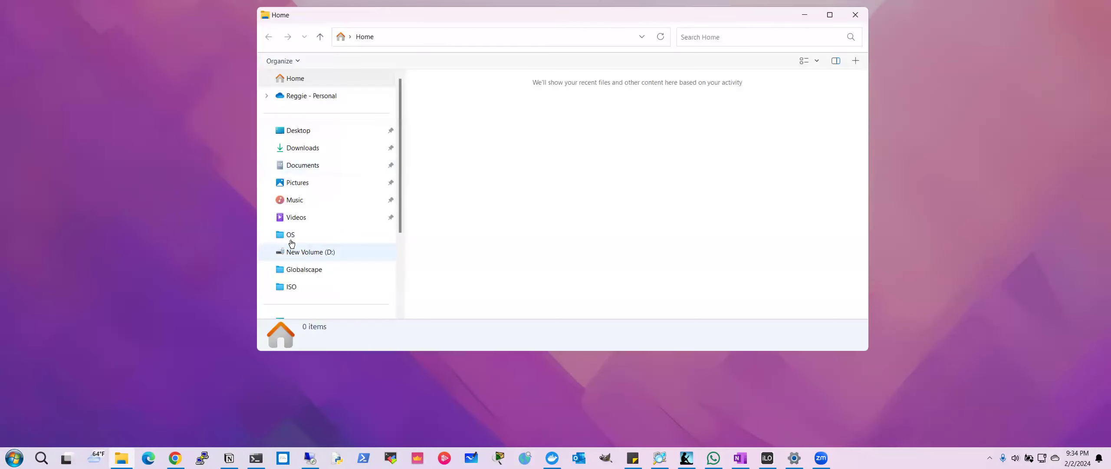
pyautogui.scroll(-2, 306, 222)
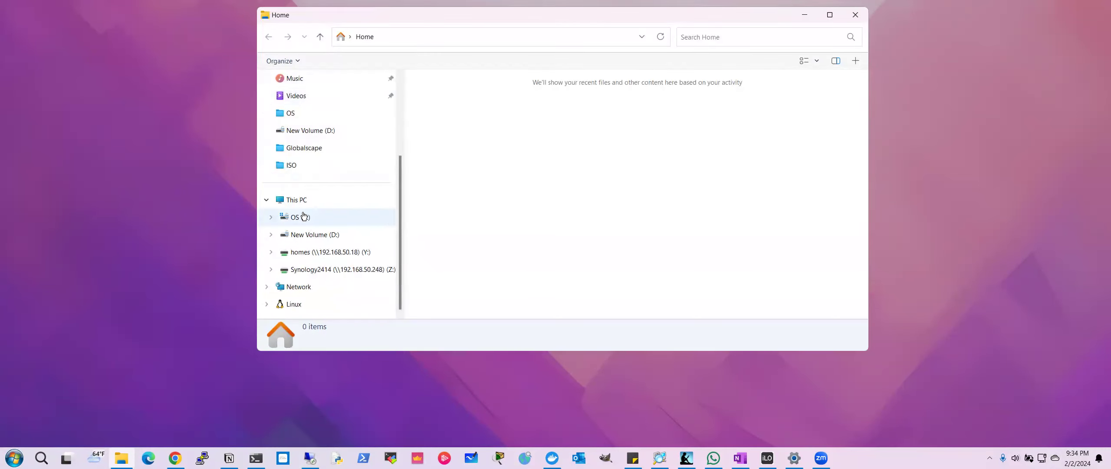
pyautogui.click(298, 200)
pyautogui.scroll(1, 298, 199)
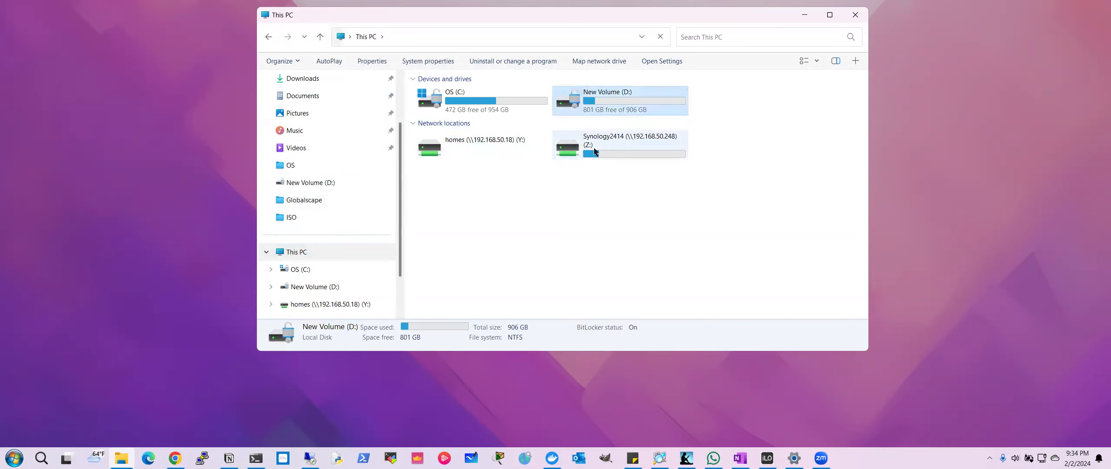
pyautogui.doubleClick(573, 153)
pyautogui.scroll(-6, 472, 206)
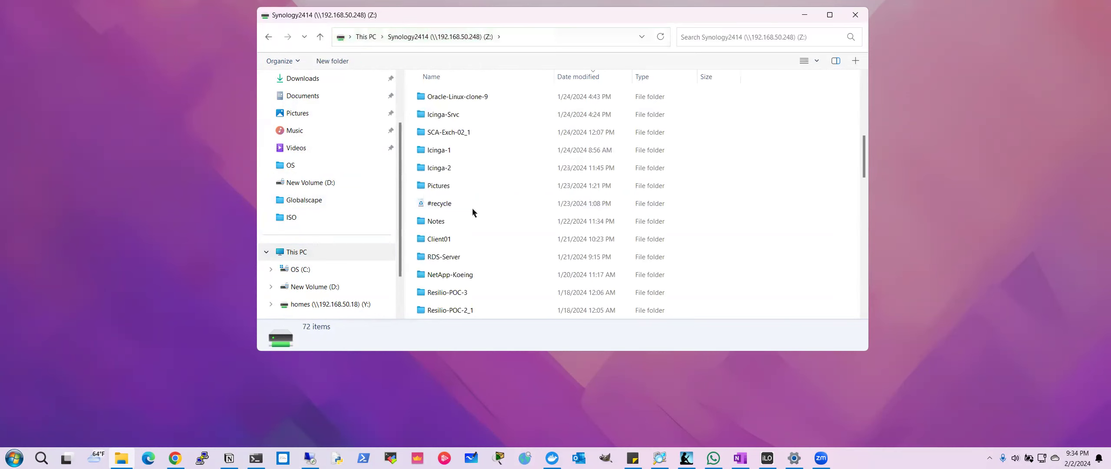
pyautogui.scroll(-6, 447, 190)
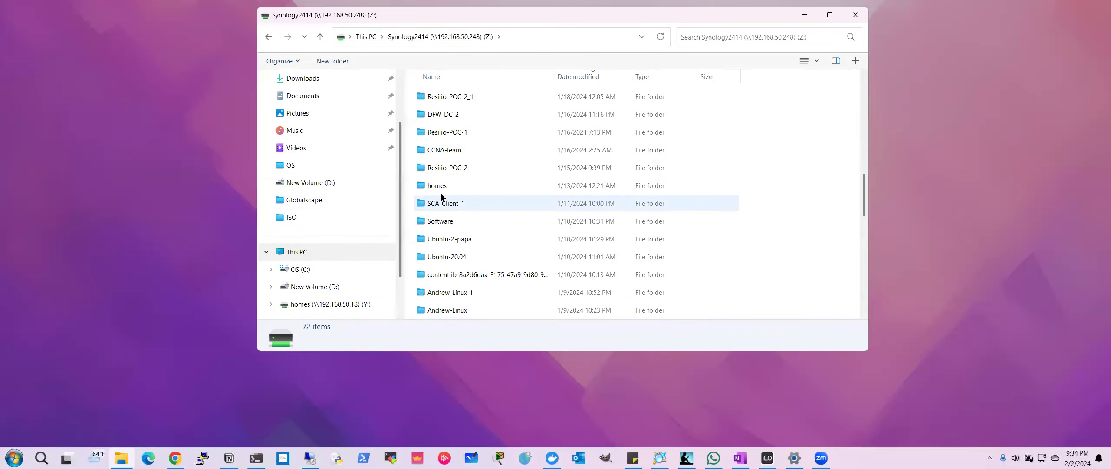
pyautogui.scroll(-4, 444, 204)
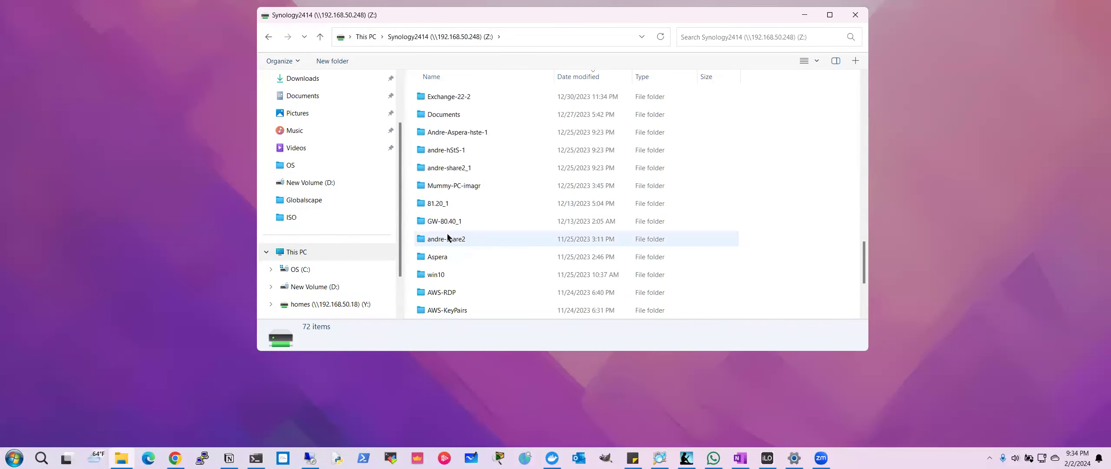
pyautogui.scroll(3, 450, 206)
pyautogui.scroll(13, 449, 206)
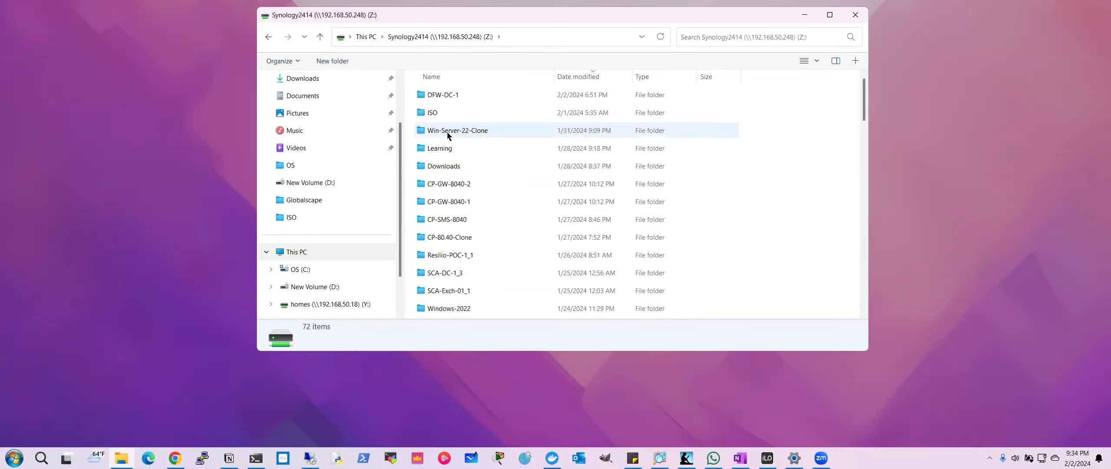
# Open the Citrix ISO folder inside Citrix ISO-20240201T031408Z-002, found under the ISO share's Citrix training folder.
pyautogui.doubleClick(428, 114)
pyautogui.scroll(-4, 446, 240)
pyautogui.scroll(-1, 446, 240)
pyautogui.click(441, 223)
pyautogui.doubleClick(441, 222)
pyautogui.doubleClick(436, 111)
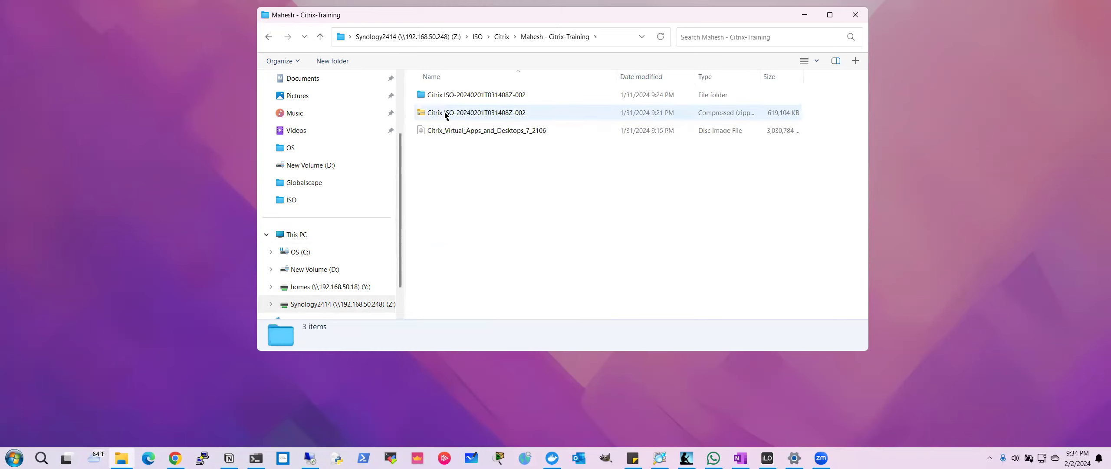
pyautogui.doubleClick(449, 96)
pyautogui.doubleClick(435, 98)
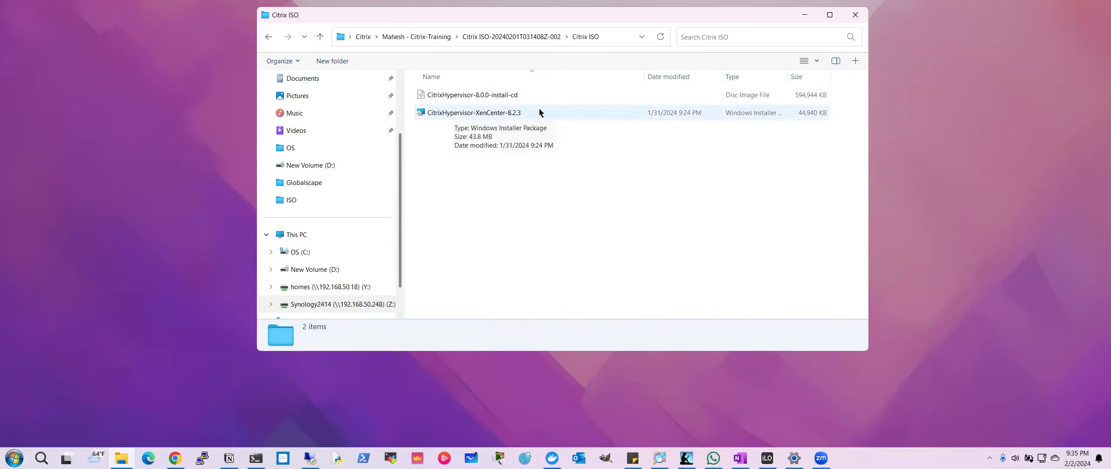
# Run the CitrixHypervisor-XenCenter-8.2.3 installer and set XenCenter to install for All Users.
pyautogui.click(487, 117)
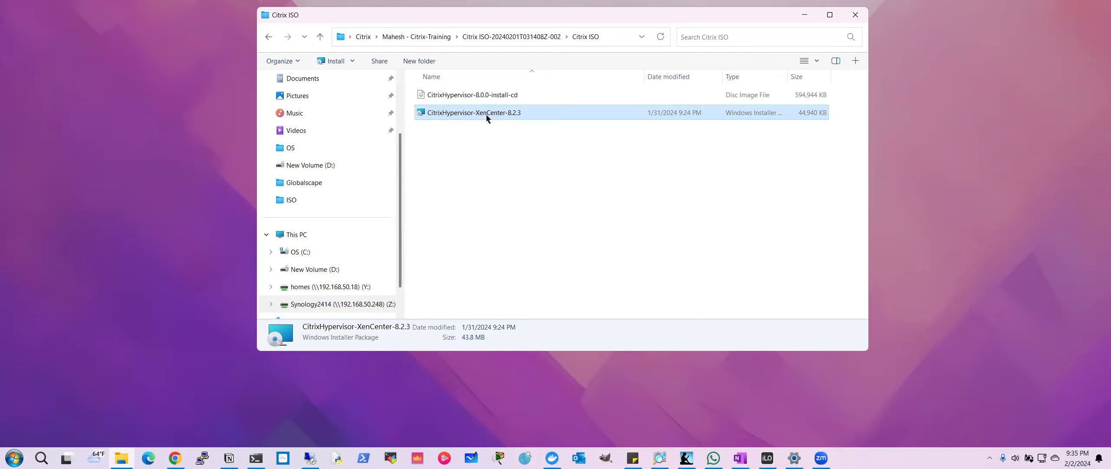
pyautogui.doubleClick(486, 116)
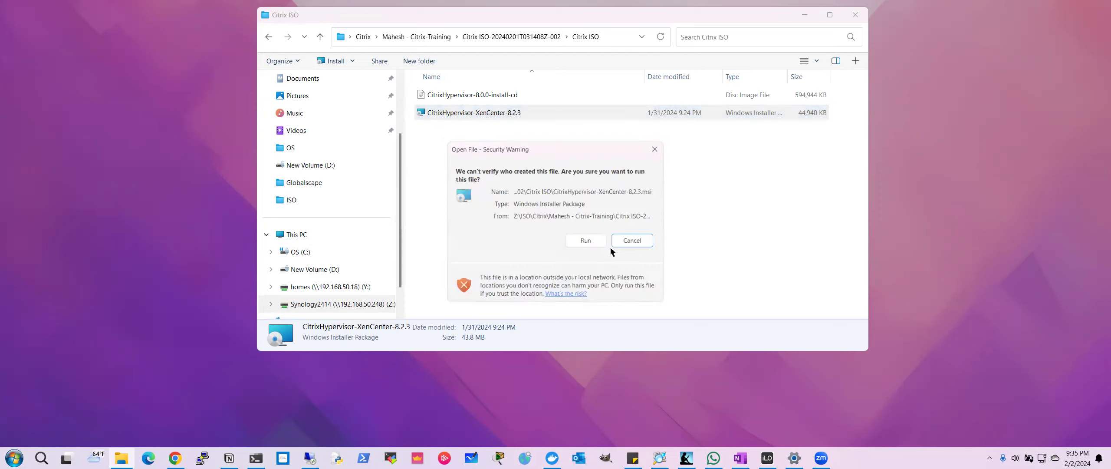
pyautogui.click(586, 242)
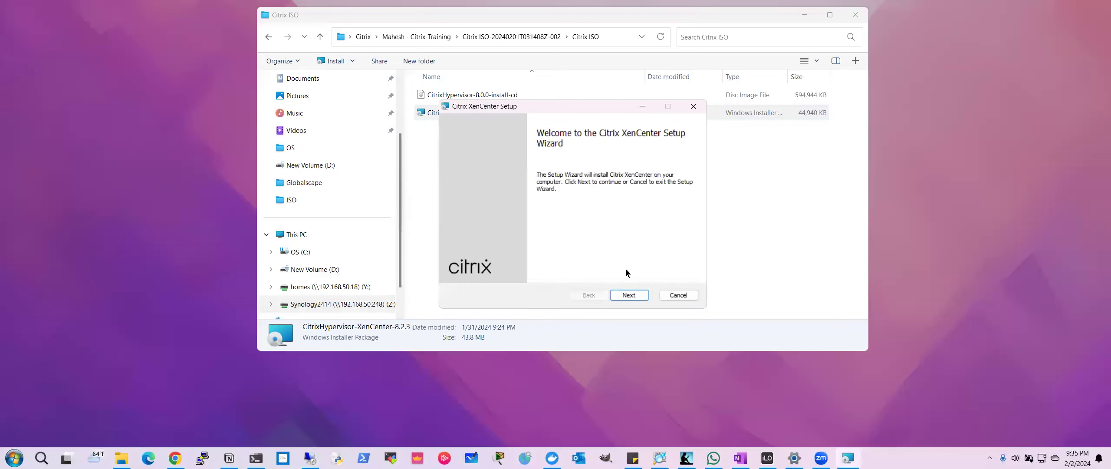
pyautogui.click(636, 297)
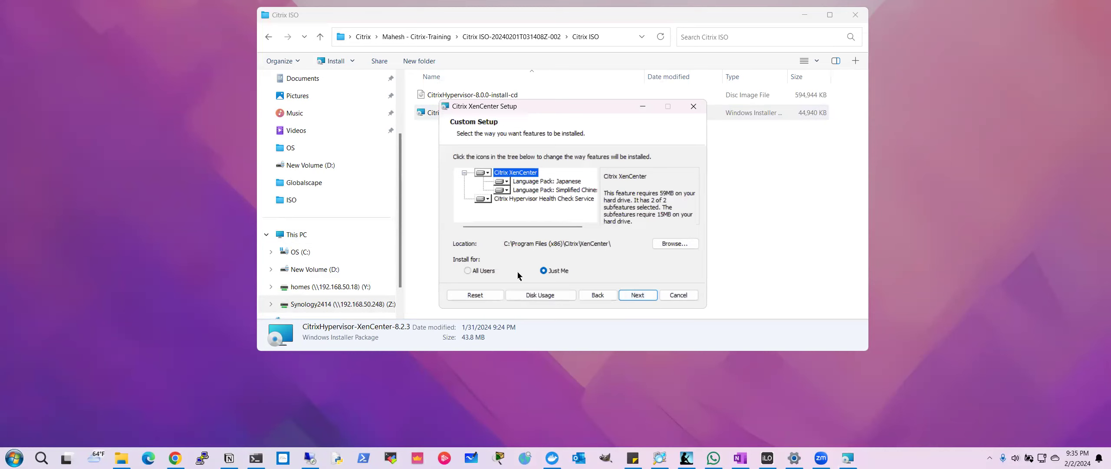
pyautogui.click(494, 271)
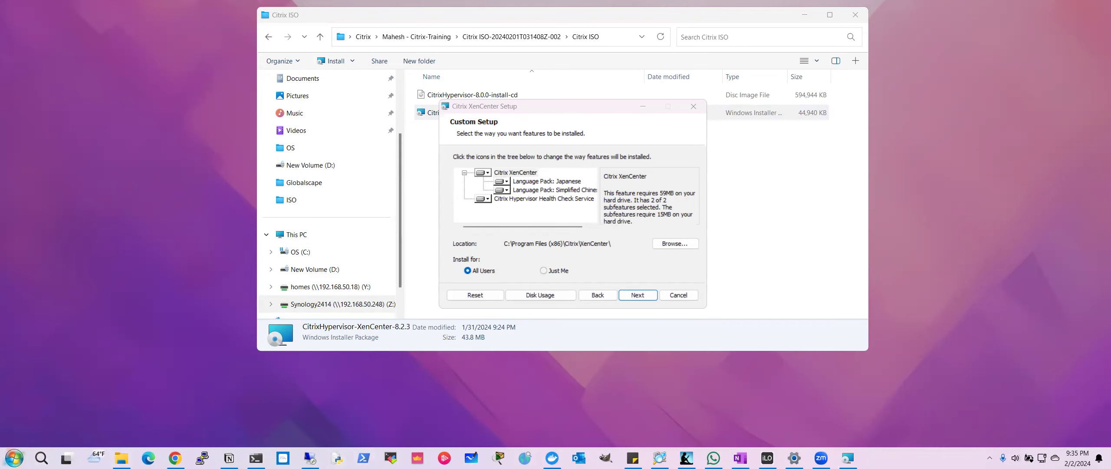
# Check the local computer's Windows version by running winver, and close the version information.
pyautogui.click(15, 457)
pyautogui.click(15, 458)
pyautogui.click(15, 458)
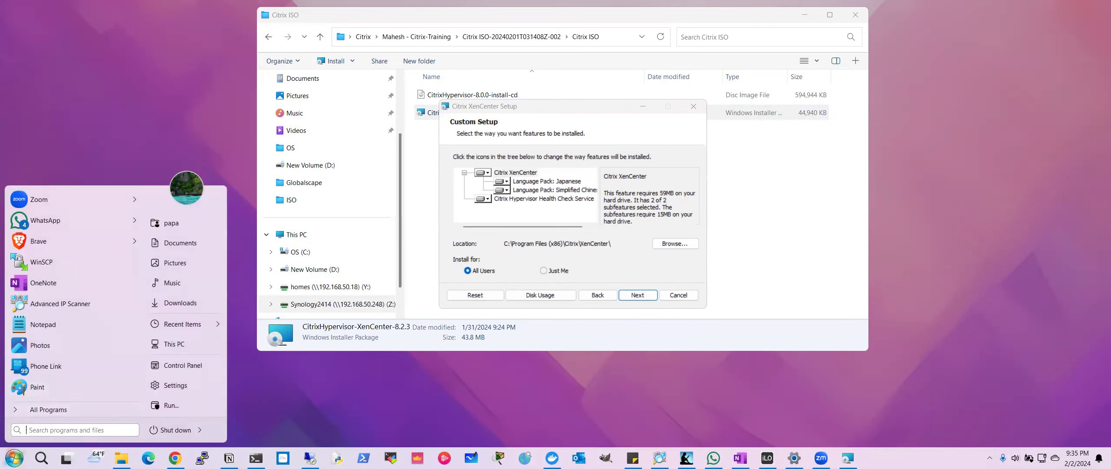
pyautogui.rightClick(15, 457)
pyautogui.click(129, 399)
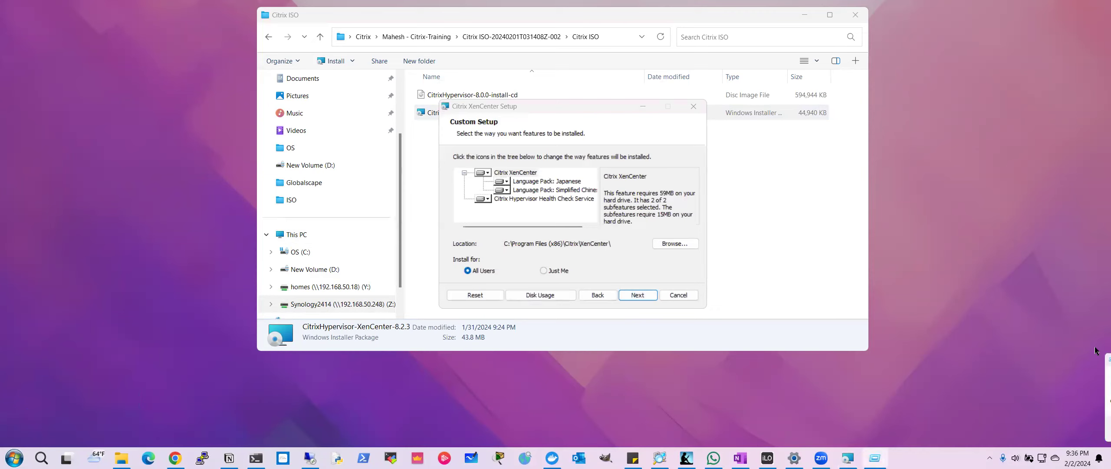
pyautogui.write('control')
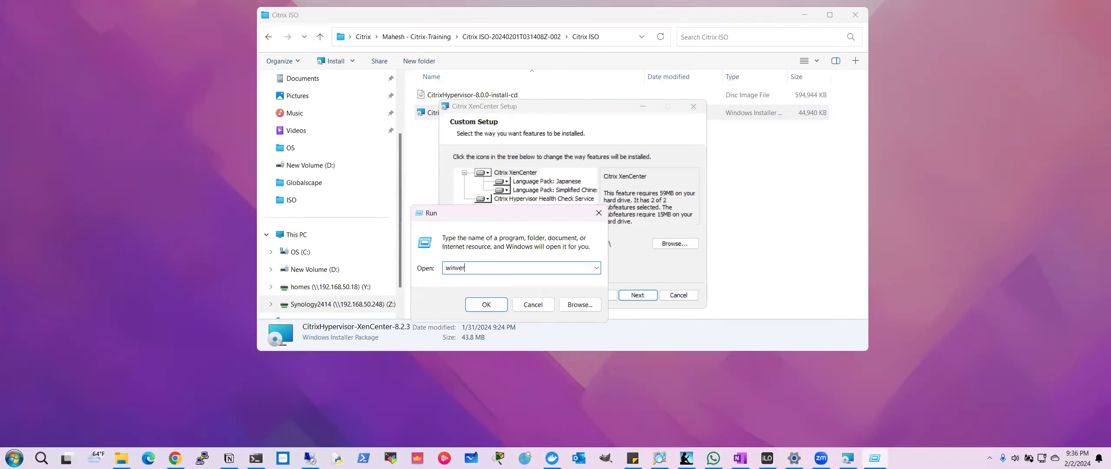
pyautogui.press('Return')
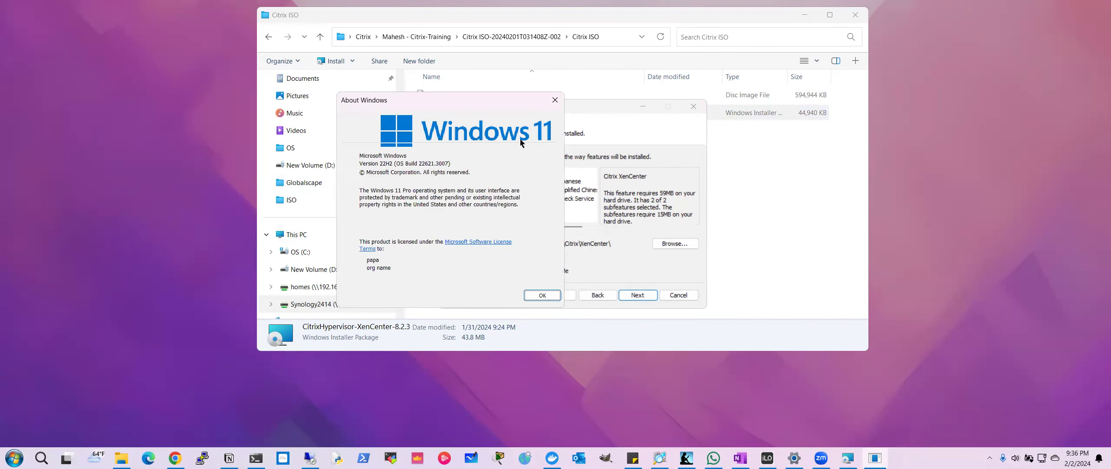
pyautogui.click(554, 101)
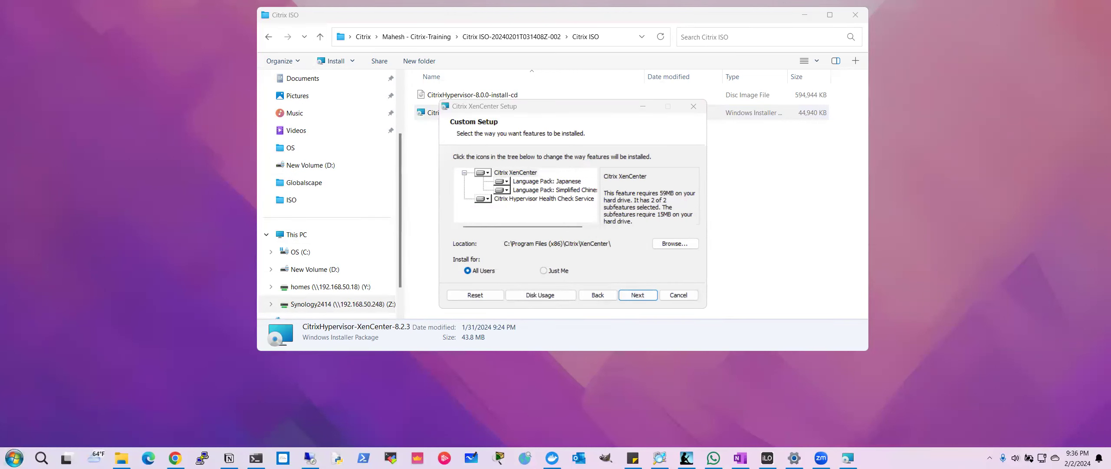
pyautogui.click(14, 458)
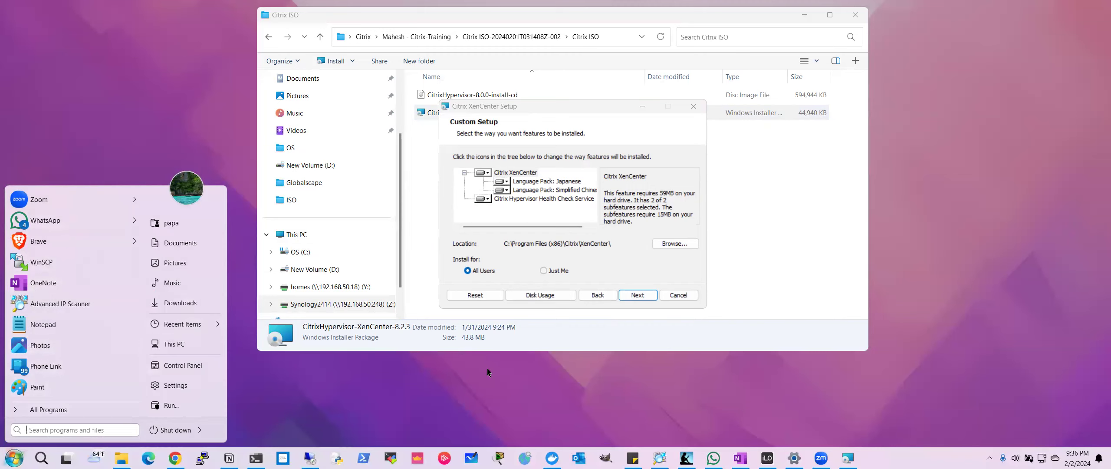
# Install Citrix XenCenter for all users in the default location and finish the setup wizard.
pyautogui.click(368, 392)
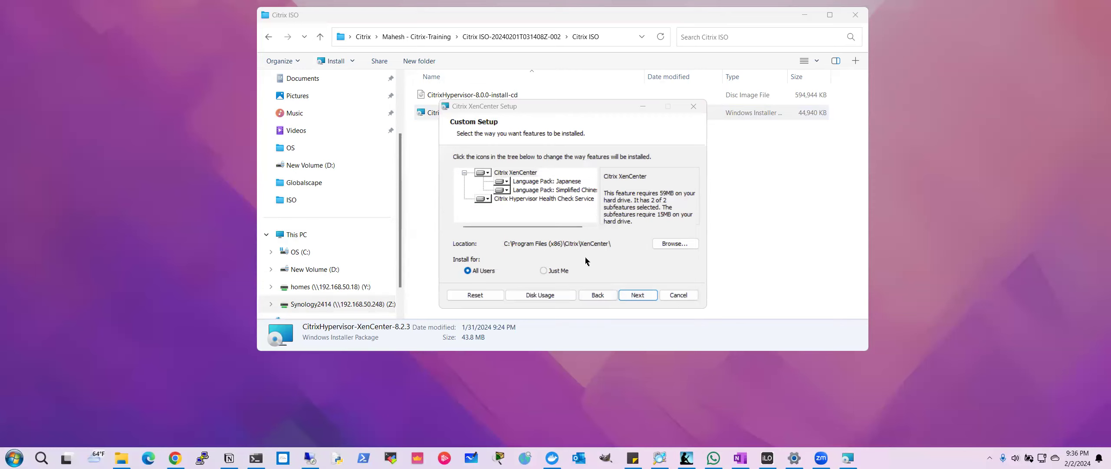
pyautogui.click(639, 296)
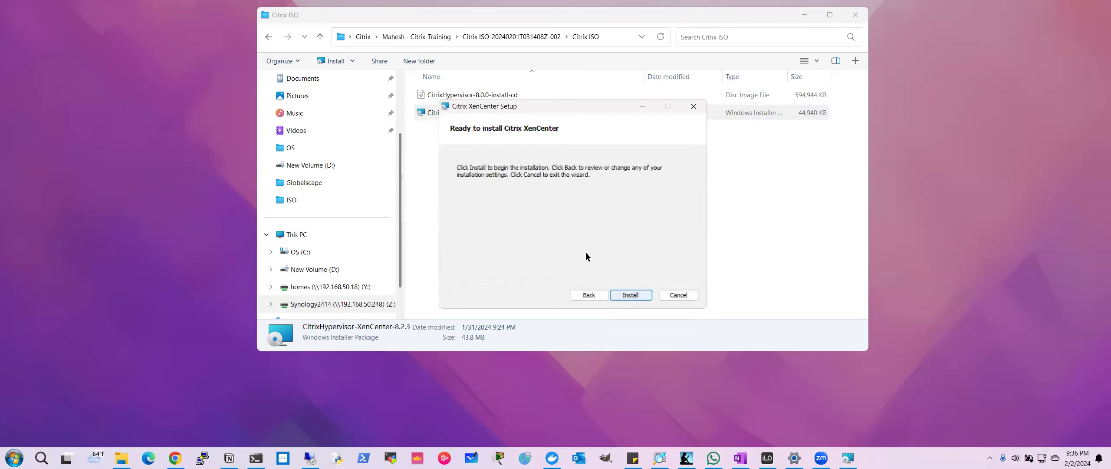
pyautogui.click(631, 295)
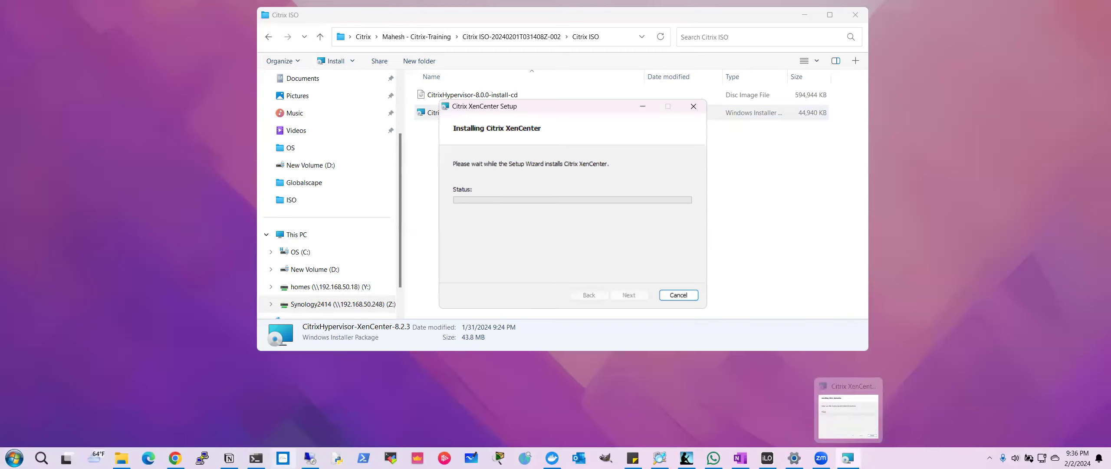
pyautogui.moveTo(256, 458)
pyautogui.moveTo(310, 458)
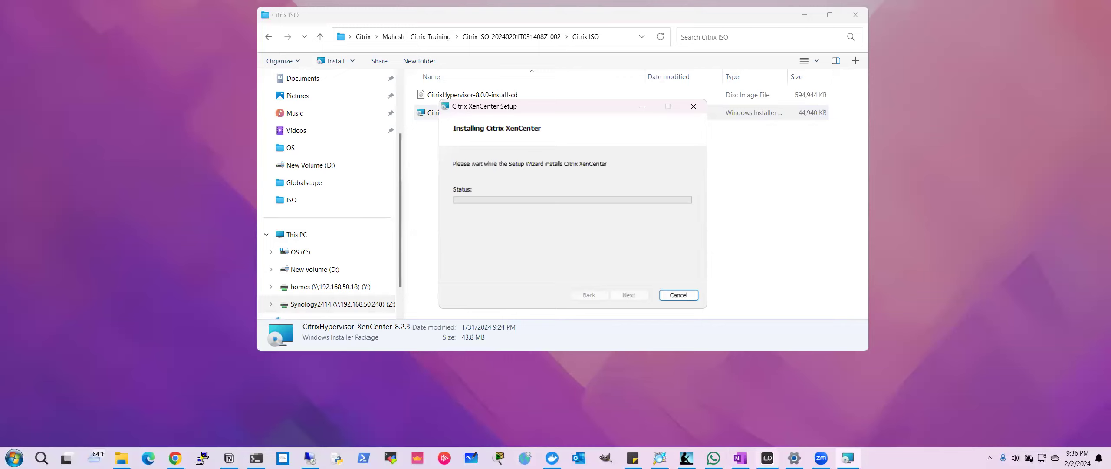
pyautogui.moveTo(767, 457)
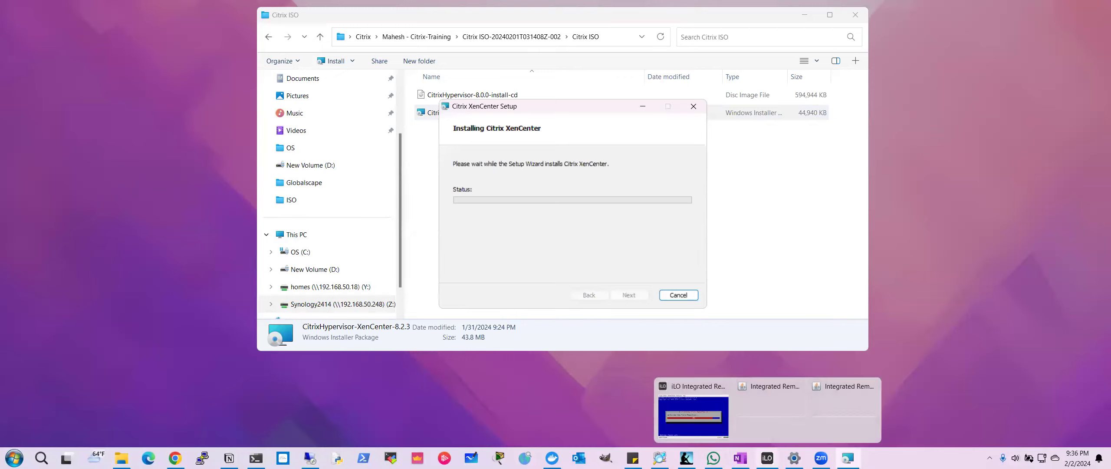
pyautogui.click(679, 429)
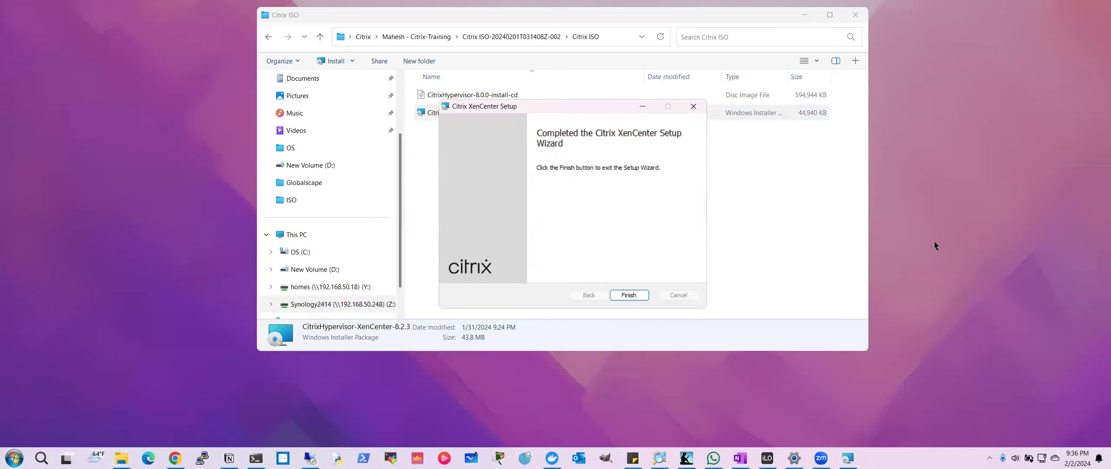
pyautogui.click(629, 295)
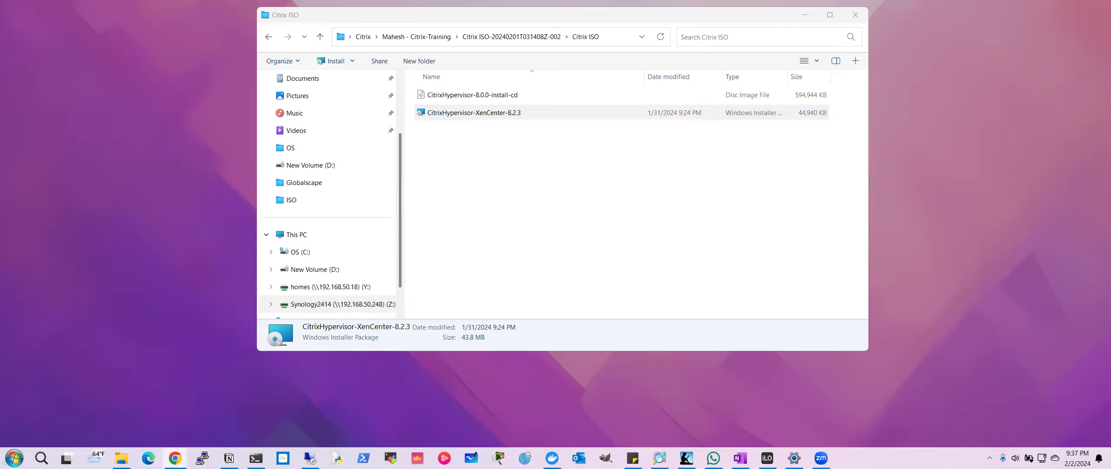
# Launch Citrix XenCenter from the Citrix folder in the list of all installed programs.
pyautogui.click(14, 458)
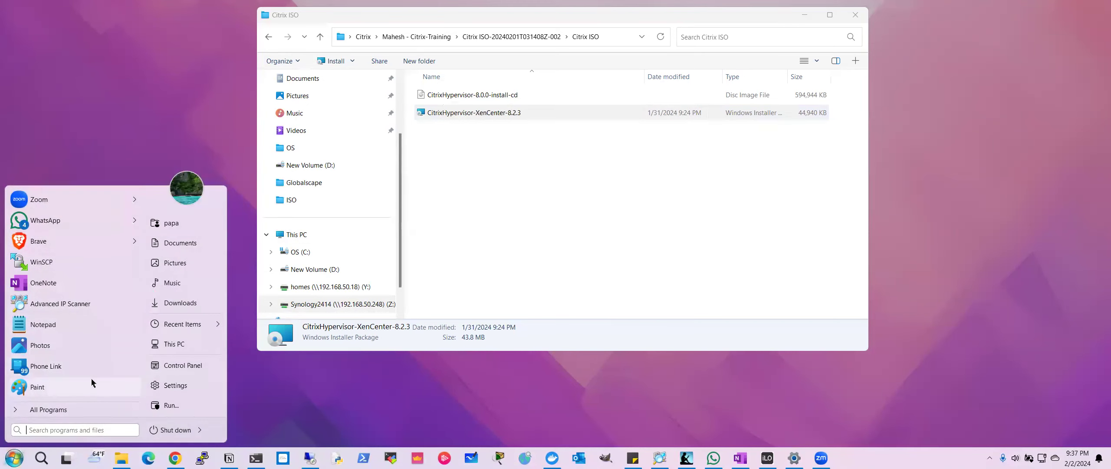
pyautogui.click(60, 410)
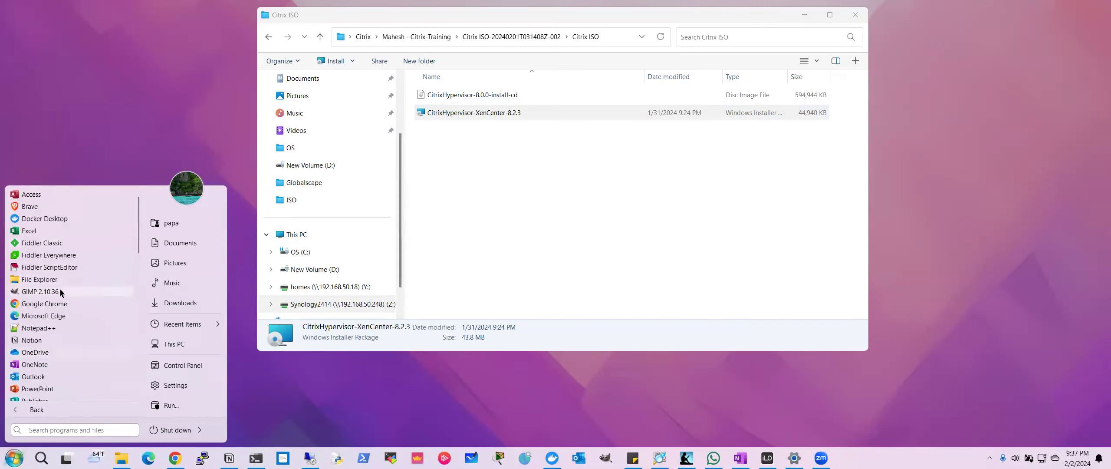
pyautogui.scroll(-2, 62, 295)
pyautogui.scroll(2, 61, 300)
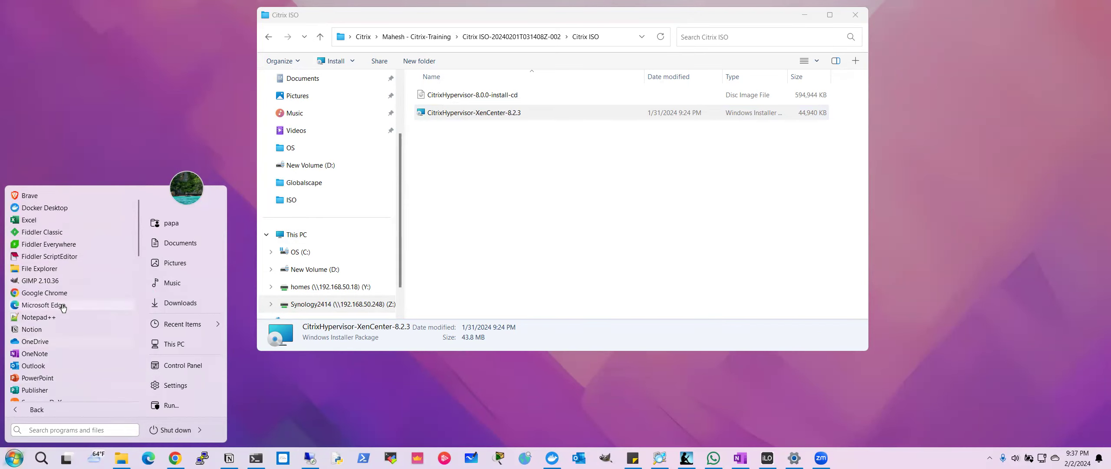
pyautogui.scroll(-4, 52, 274)
pyautogui.scroll(-4, 52, 285)
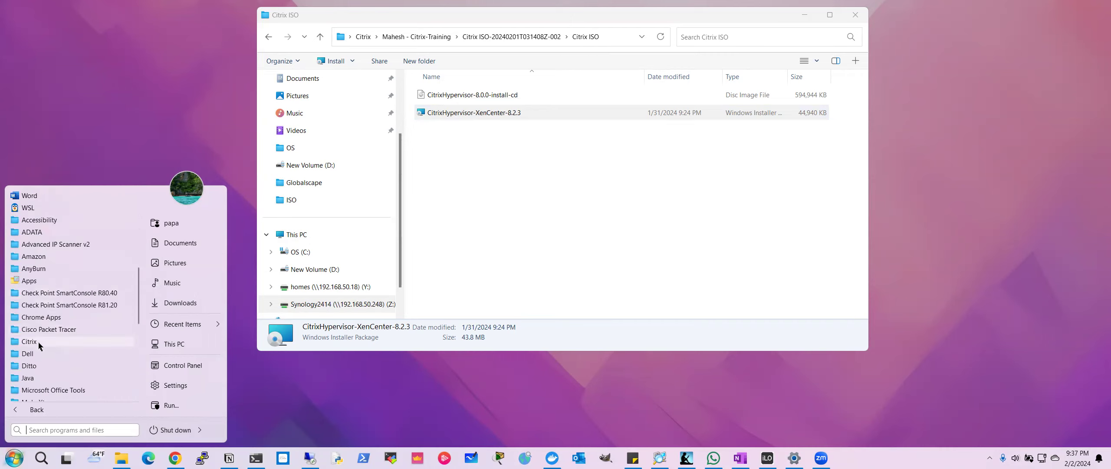
pyautogui.click(39, 342)
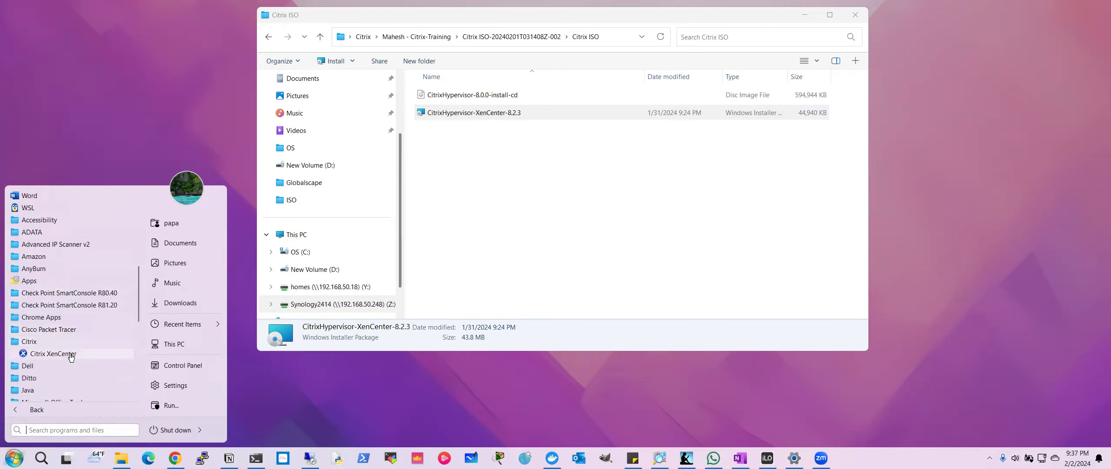
pyautogui.click(53, 354)
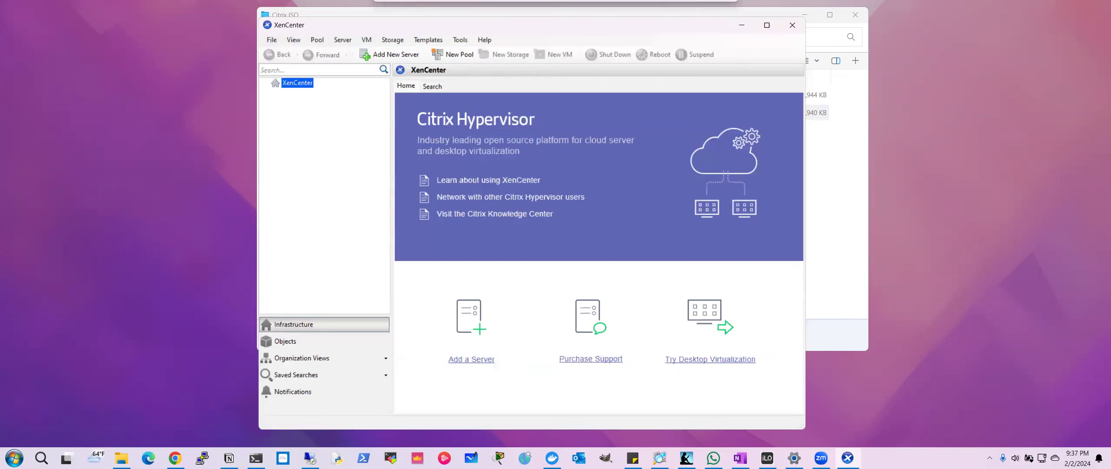
pyautogui.rightClick(847, 457)
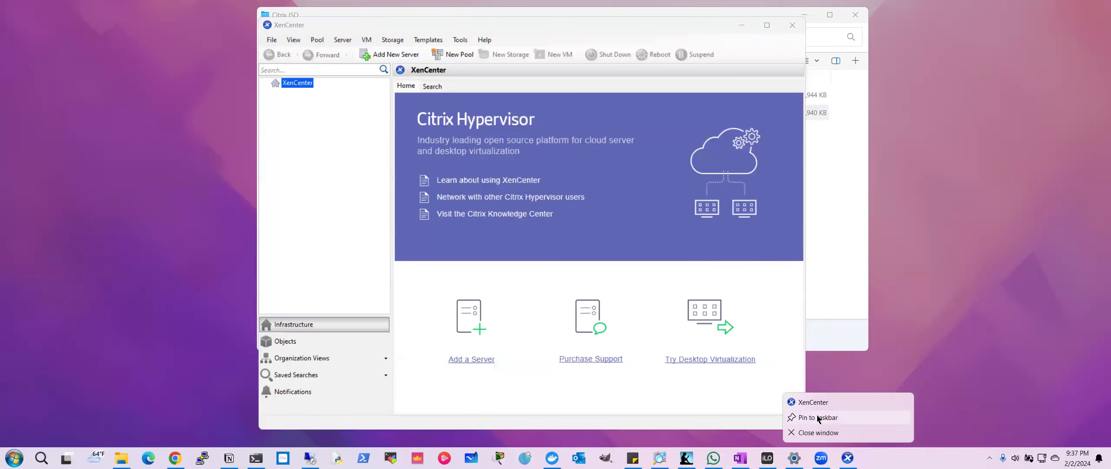
pyautogui.press('Escape')
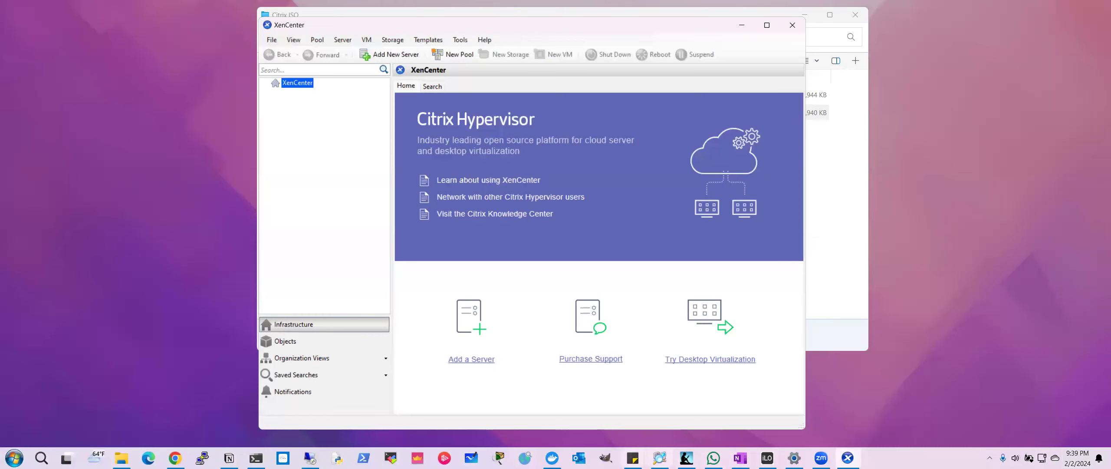
# Switch to the iLO Integrated Remote Console and answer No to installing Supplemental Packs for Citrix Hypervisor.
pyautogui.moveTo(767, 458)
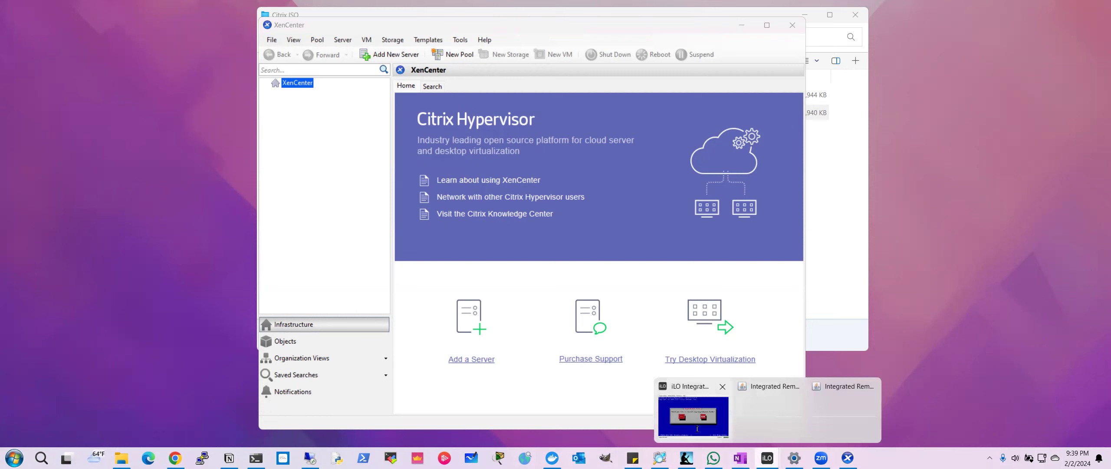
pyautogui.click(693, 431)
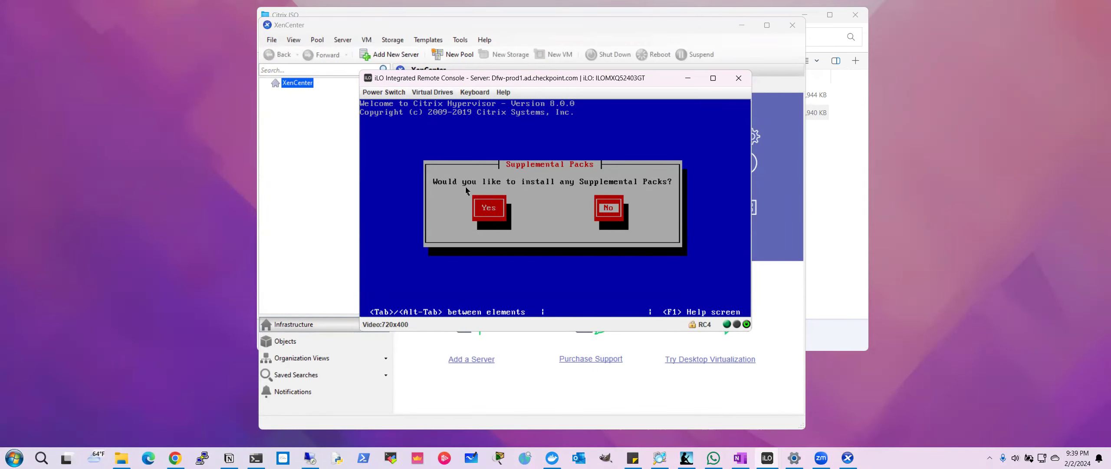
pyautogui.press('Tab')
pyautogui.press('Tab')
pyautogui.press('Return')
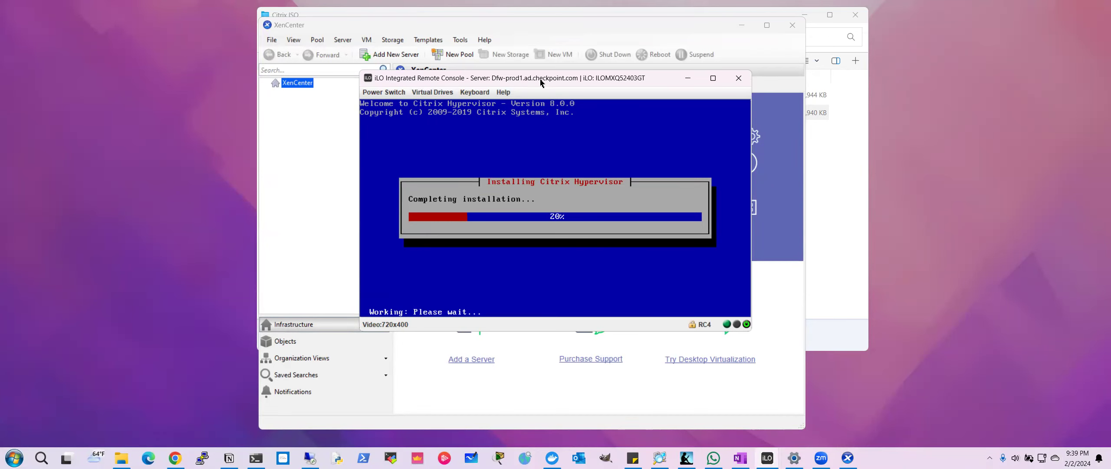
# Arrange the XenCenter, iLO remote console and PuTTY Configuration windows side by side so the installation progress stays in view.
pyautogui.moveTo(551, 83); pyautogui.dragTo(930, 106)
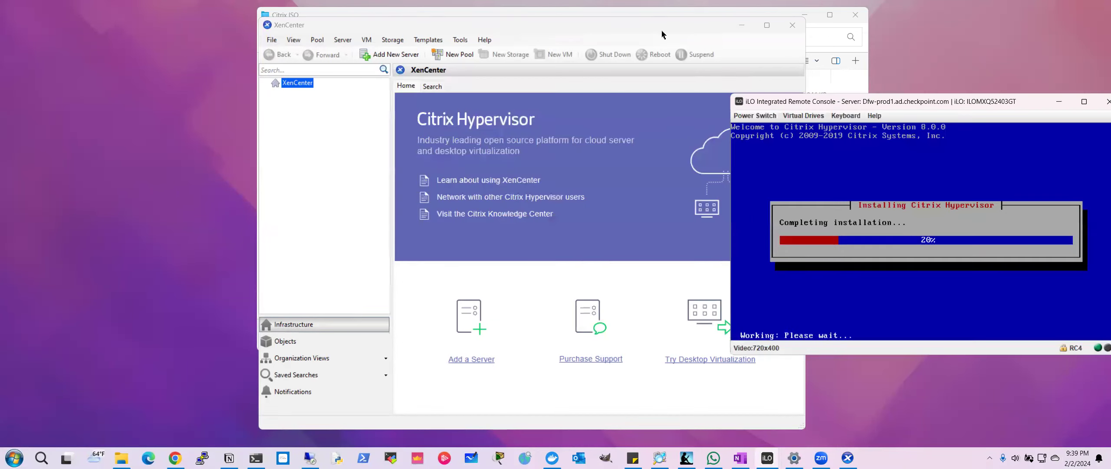
pyautogui.moveTo(612, 37); pyautogui.dragTo(460, 38)
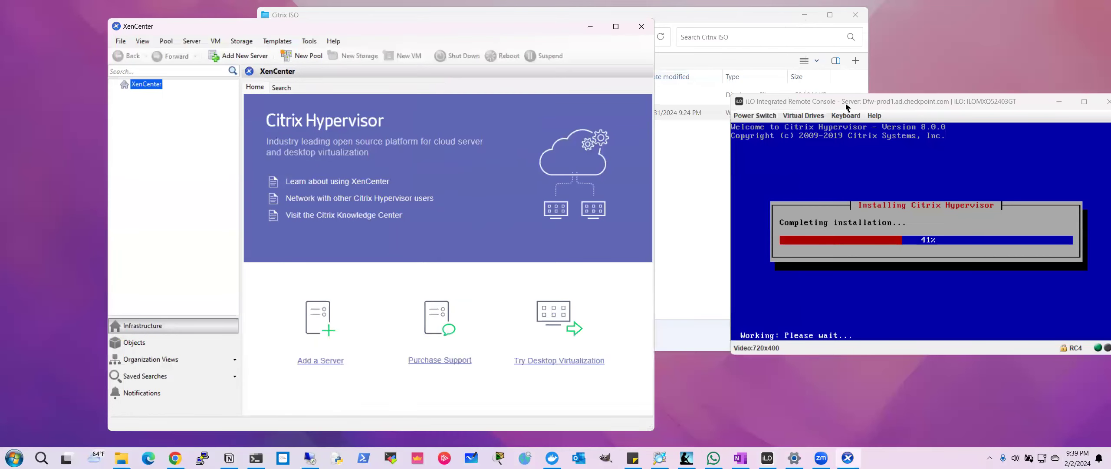
pyautogui.moveTo(835, 105); pyautogui.dragTo(775, 73)
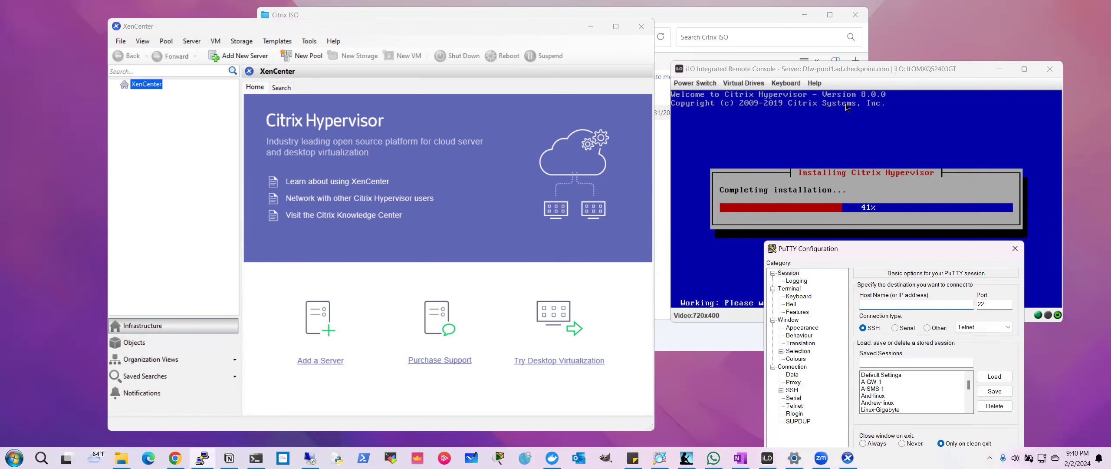
pyautogui.click(829, 72)
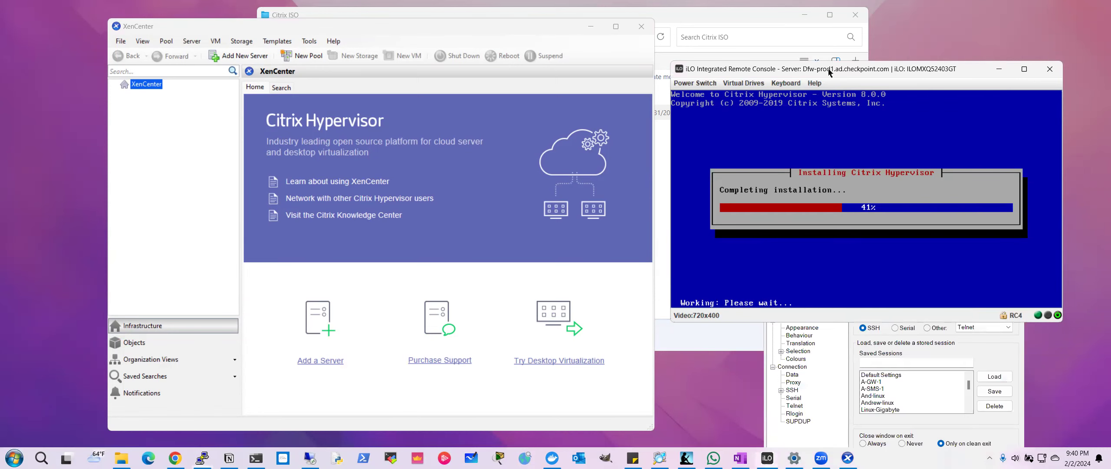
pyautogui.moveTo(828, 73); pyautogui.dragTo(825, 38)
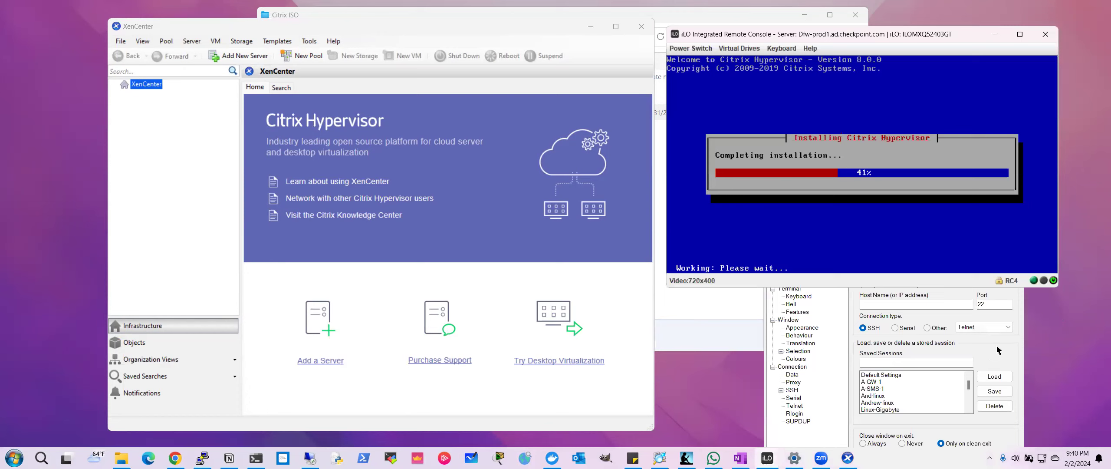
pyautogui.click(963, 309)
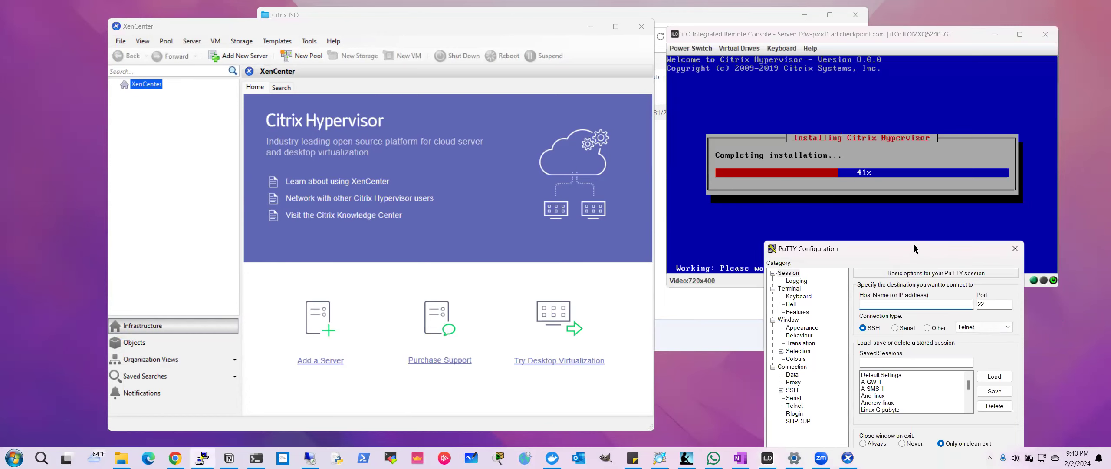
pyautogui.moveTo(915, 249); pyautogui.dragTo(963, 213)
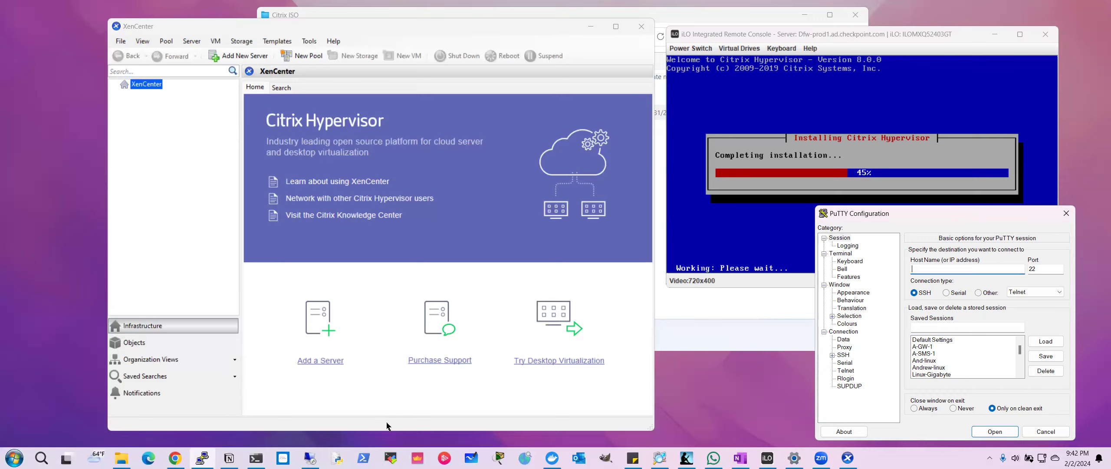
# Switch to the 192.168.50.161 remote desktop session and bring up Active Directory Users and Computers, centred on the screen.
pyautogui.moveTo(309, 457)
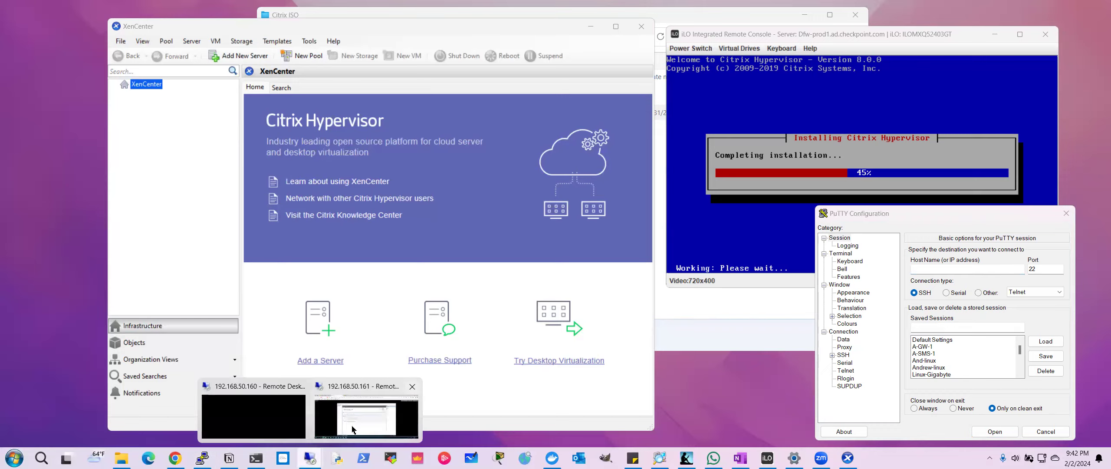
pyautogui.click(354, 430)
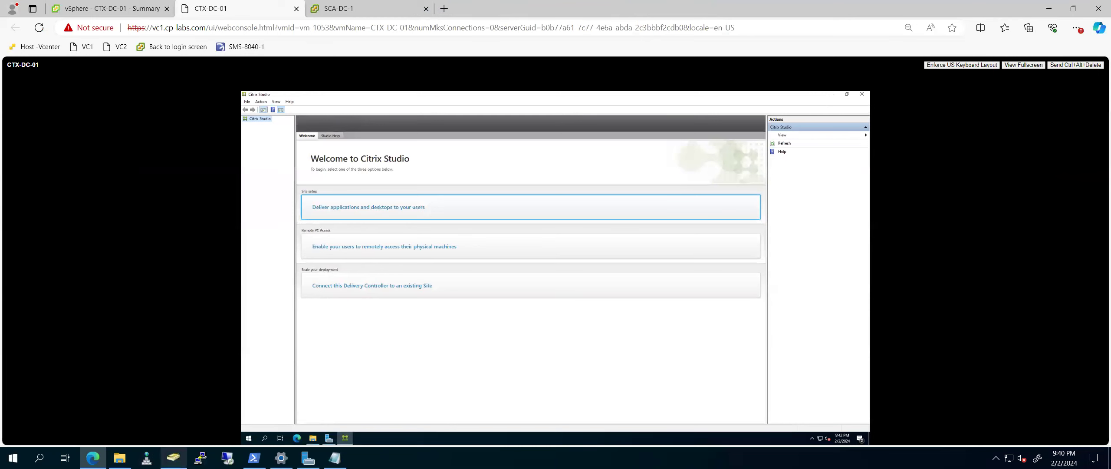
pyautogui.click(173, 457)
pyautogui.moveTo(250, 41); pyautogui.dragTo(554, 43)
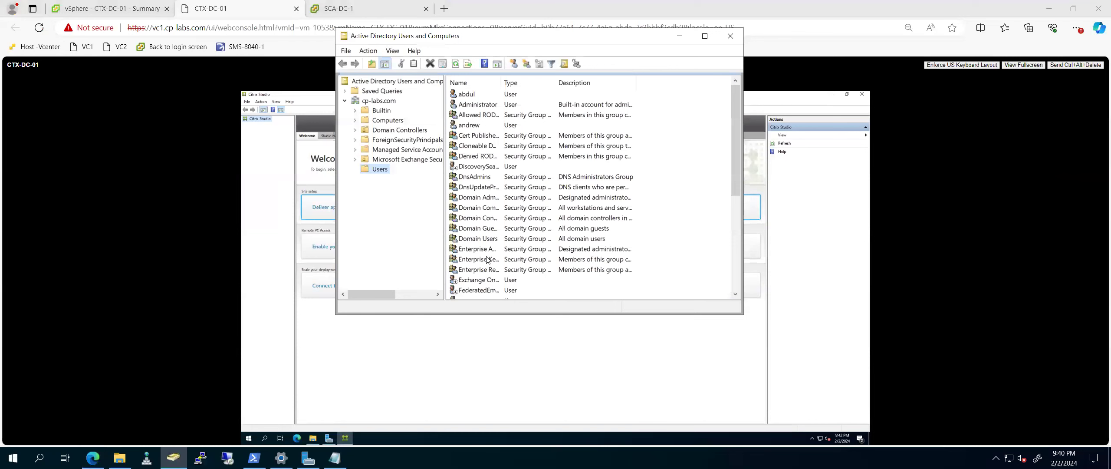
# Review the account settings and group memberships of the user listed below Schema Admins in cp-labs.com Users, and minimize the console.
pyautogui.scroll(-5, 478, 234)
pyautogui.click(471, 239)
pyautogui.rightClick(471, 241)
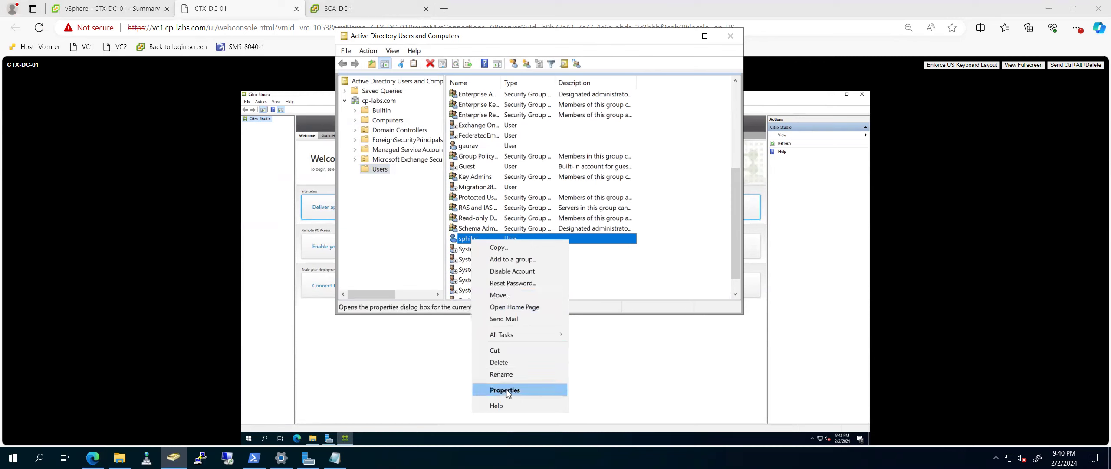
pyautogui.click(501, 389)
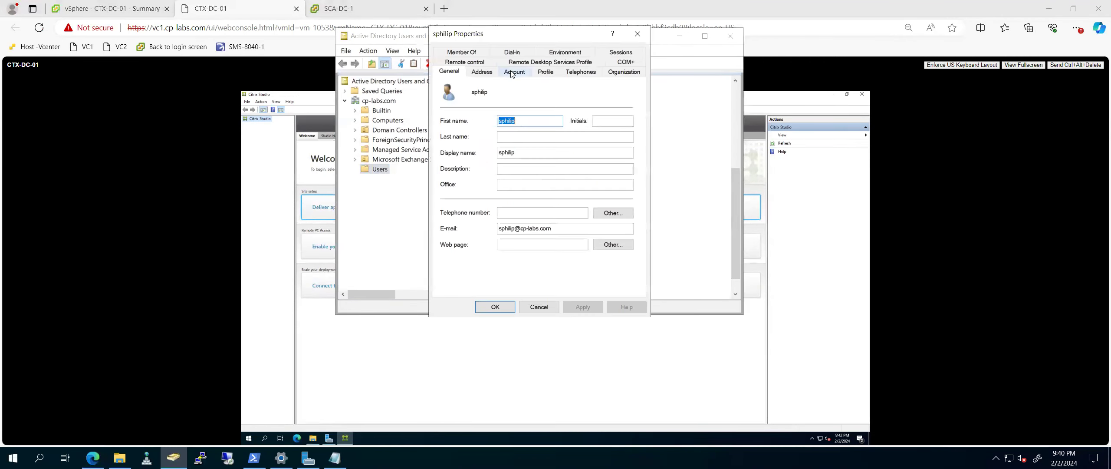
pyautogui.click(514, 72)
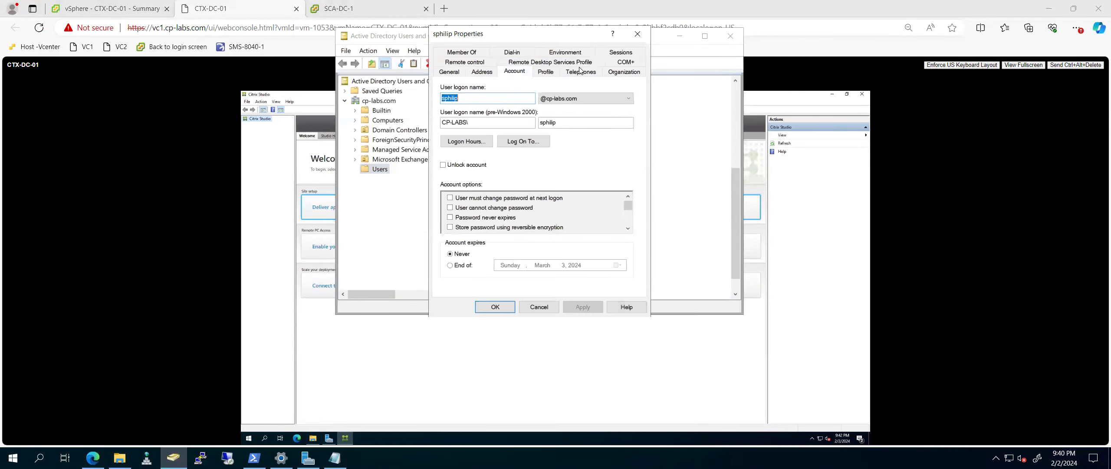
pyautogui.click(461, 52)
pyautogui.moveTo(496, 100); pyautogui.dragTo(543, 99)
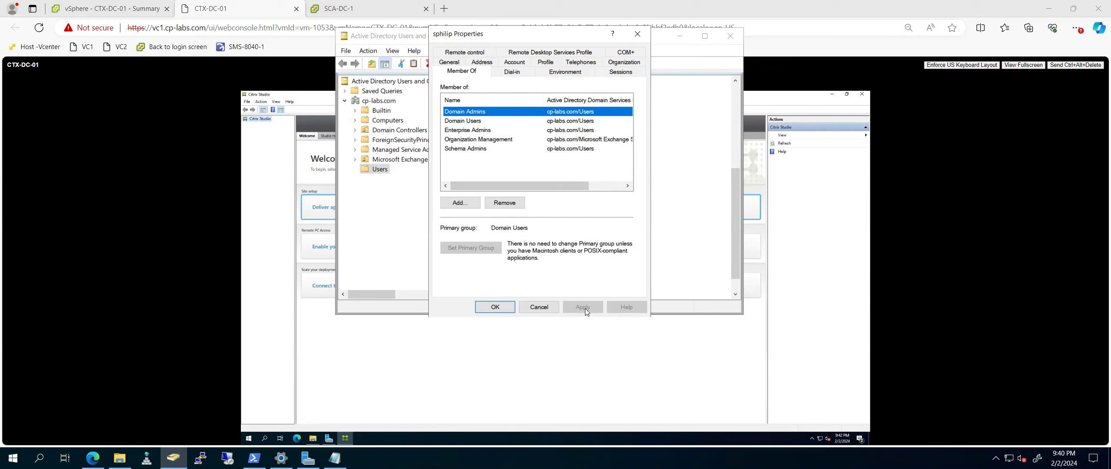
pyautogui.click(539, 307)
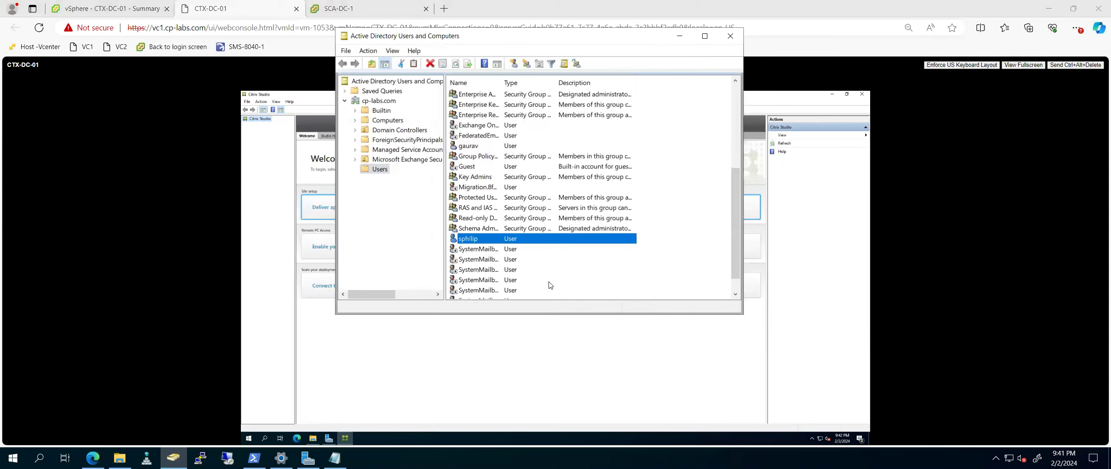
pyautogui.click(679, 36)
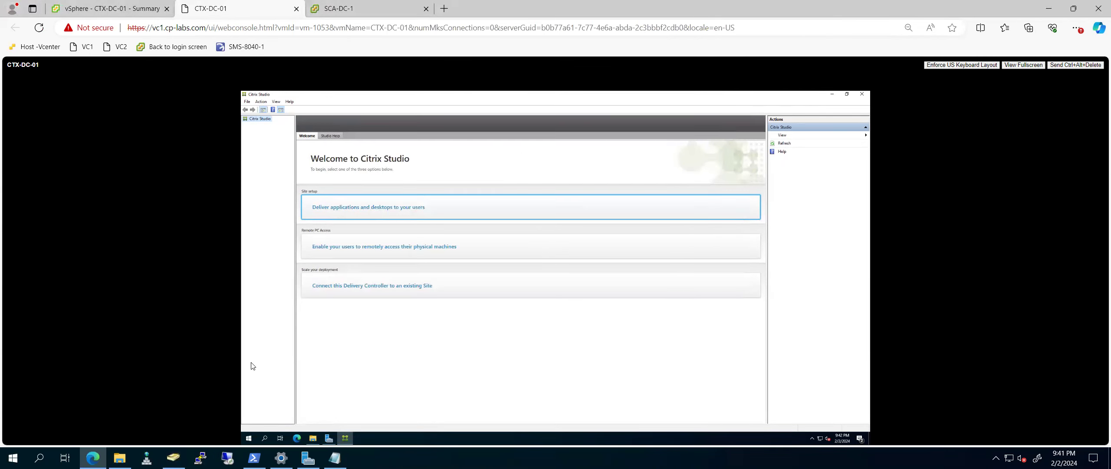
pyautogui.moveTo(663, 8)
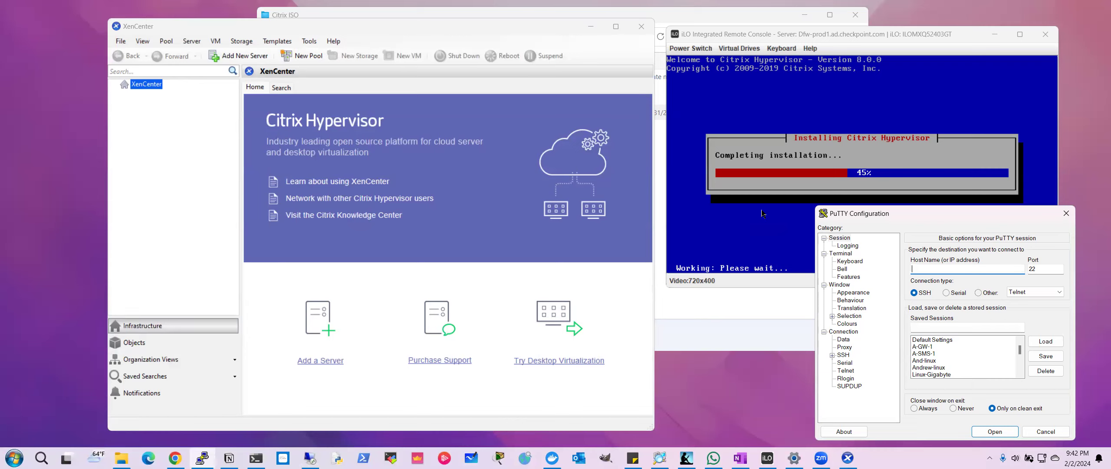
# Close PuTTY Configuration, view the Notepad requirements in the 192.168.50.161 remote desktop session, and return to the local desktop.
pyautogui.click(1066, 214)
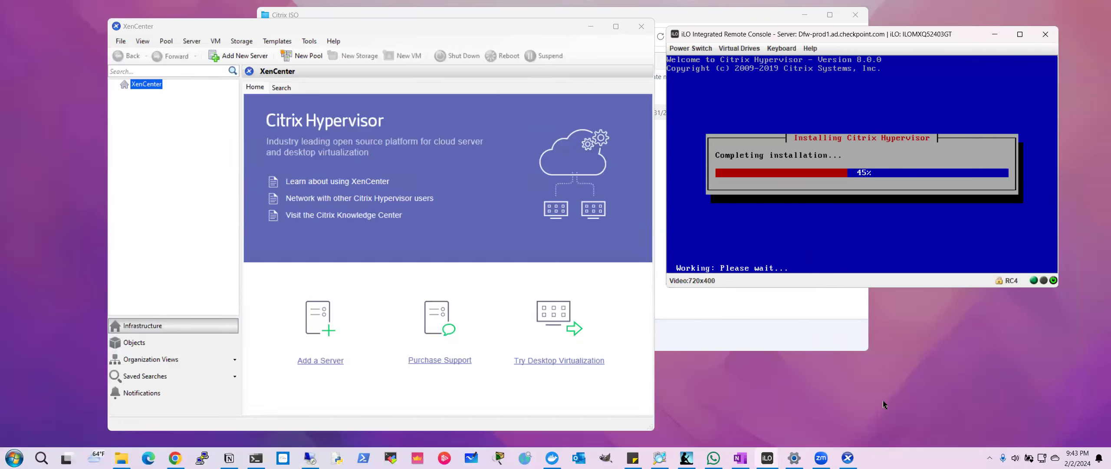
pyautogui.moveTo(310, 457)
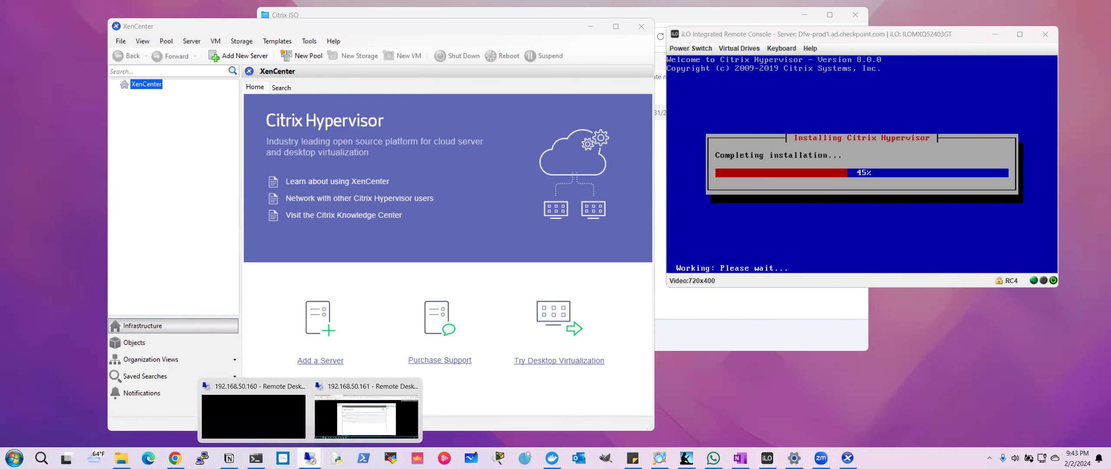
pyautogui.click(365, 416)
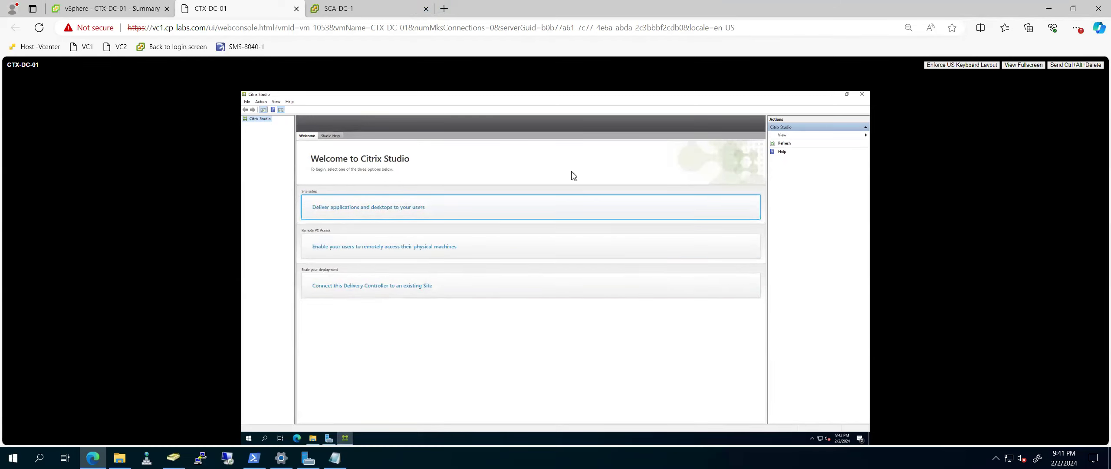
pyautogui.click(1049, 9)
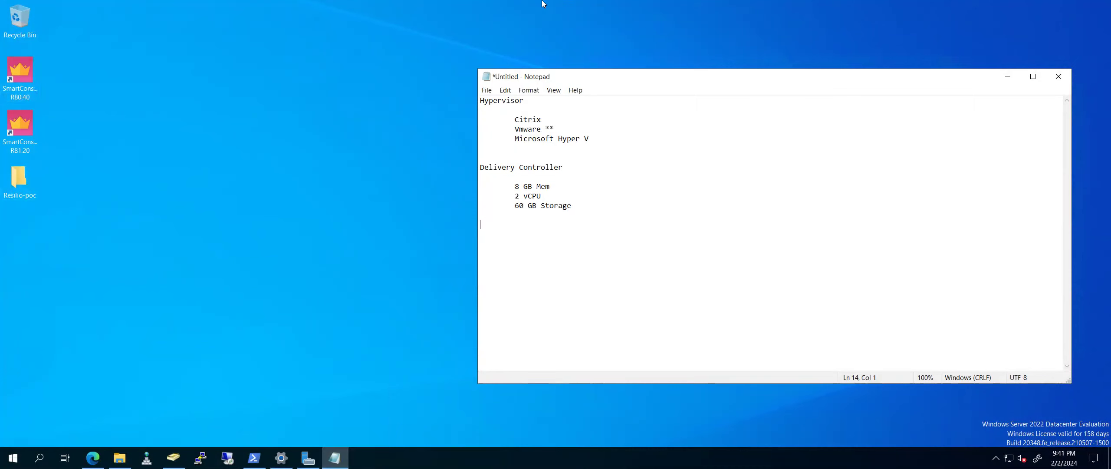
pyautogui.click(663, 8)
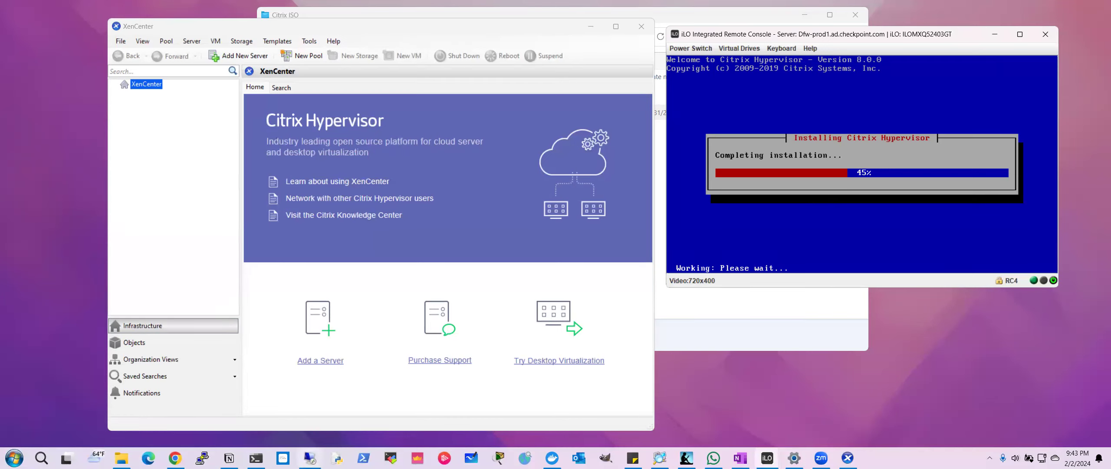
# Return to the 192.168.50.161 remote desktop session and bring up the CTX-DC-01 web console in the browser.
pyautogui.moveTo(309, 457)
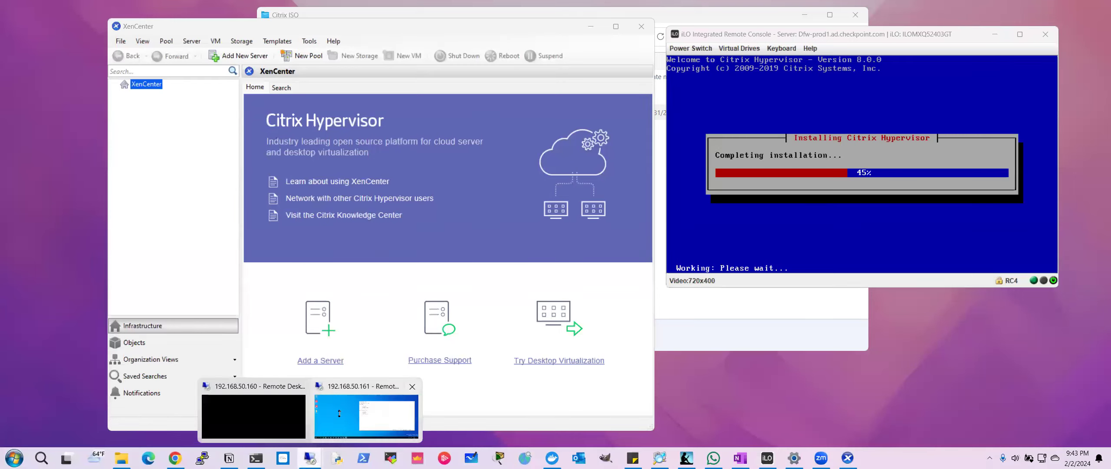
pyautogui.click(341, 418)
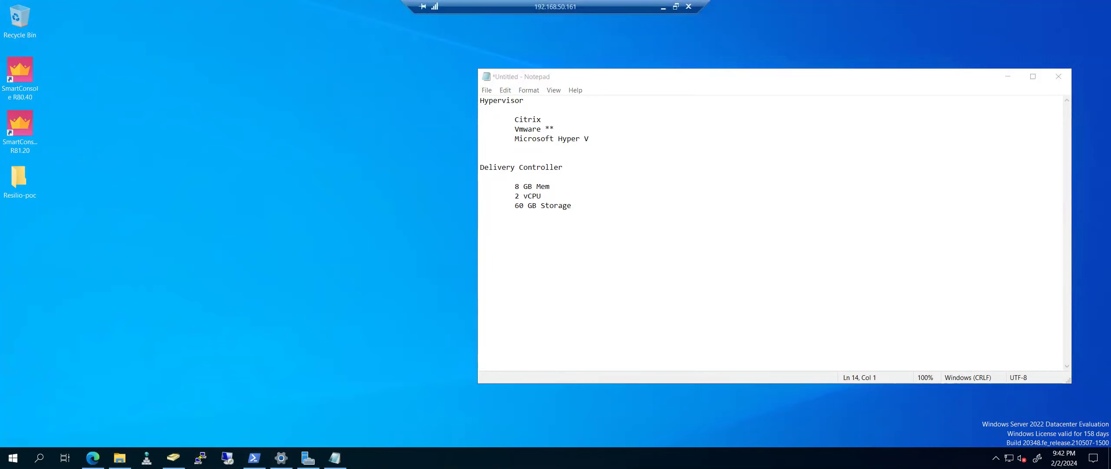
pyautogui.click(92, 457)
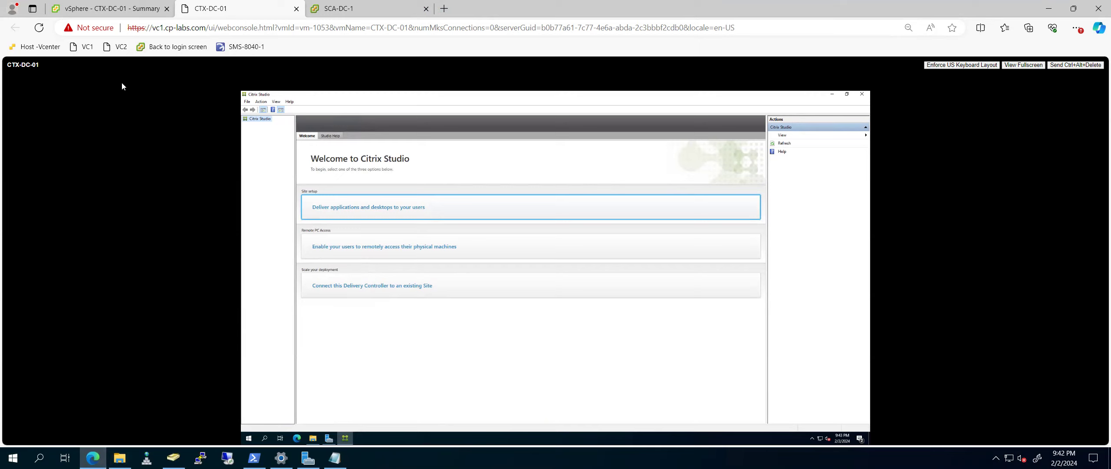
pyautogui.click(148, 10)
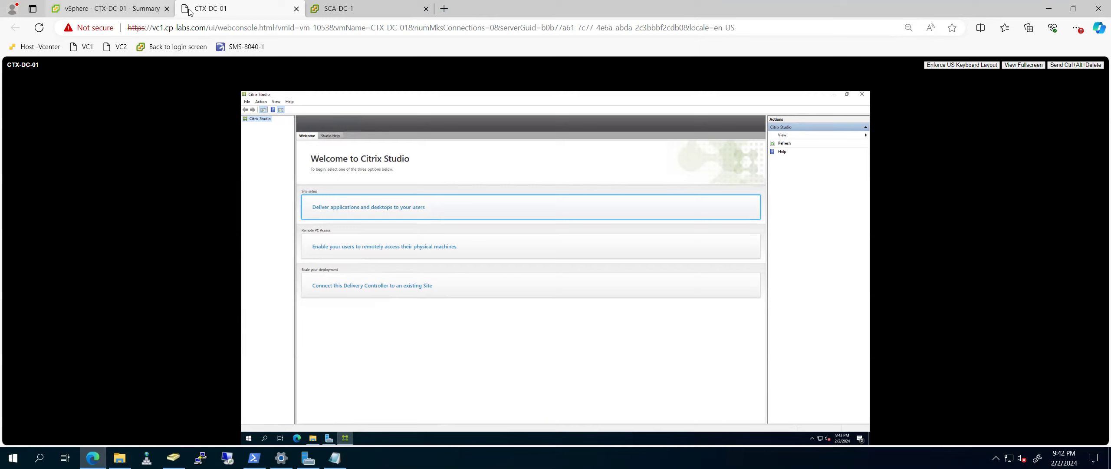
pyautogui.click(248, 10)
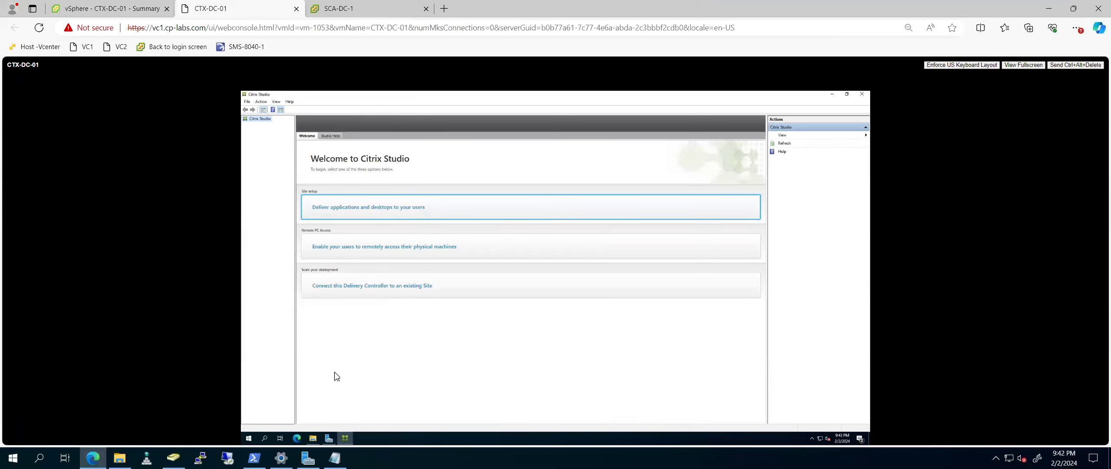
# Launch Windows PowerShell as administrator on CTX-DC-01, show the console full screen, and move the PowerShell window toward the centre.
pyautogui.click(250, 439)
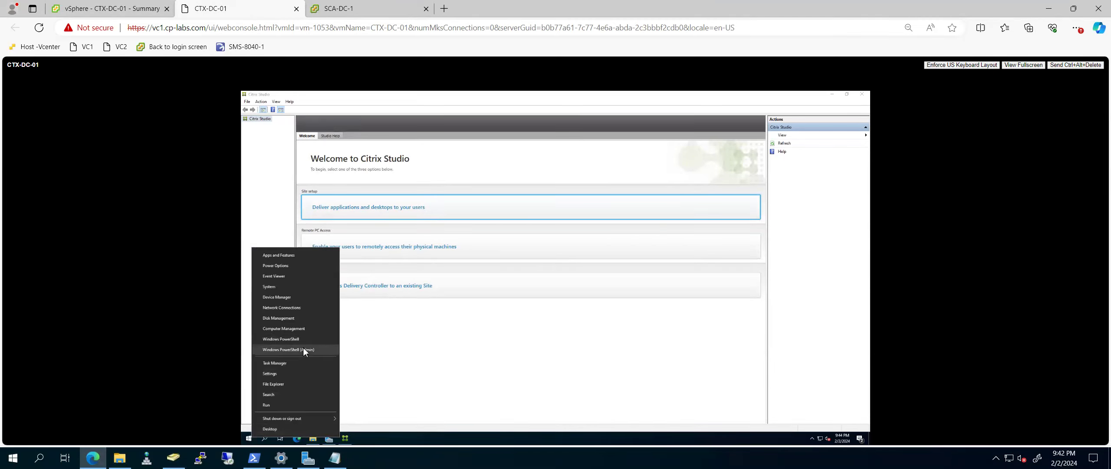
pyautogui.click(303, 347)
pyautogui.click(1016, 65)
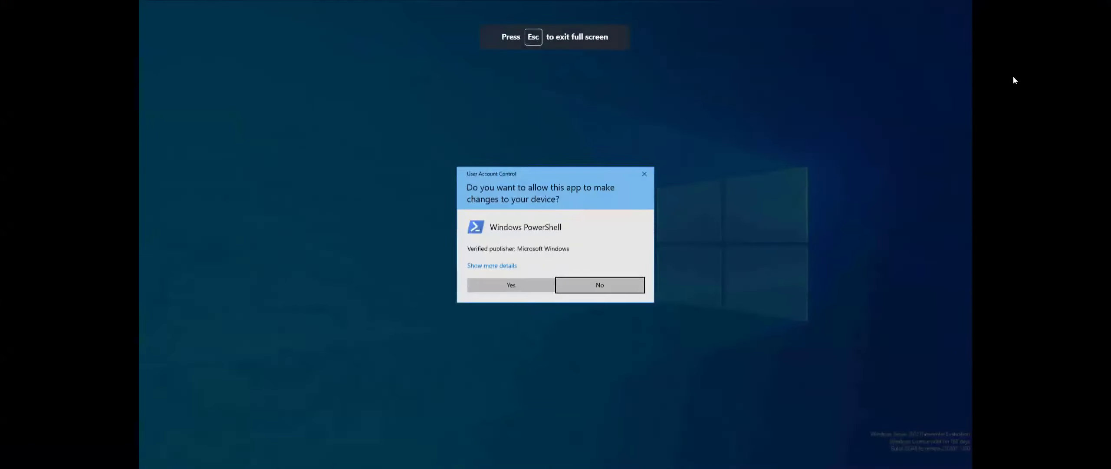
pyautogui.click(505, 287)
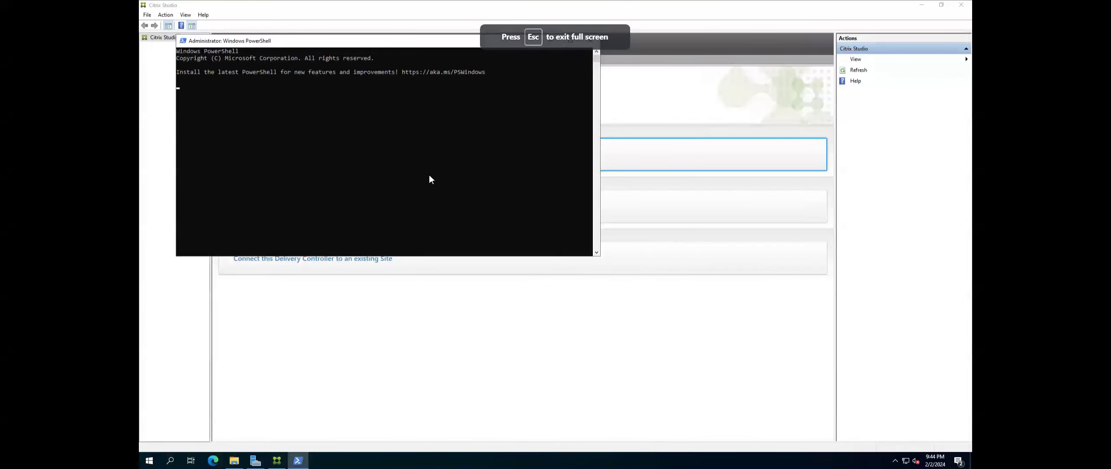
pyautogui.moveTo(381, 39); pyautogui.dragTo(657, 276)
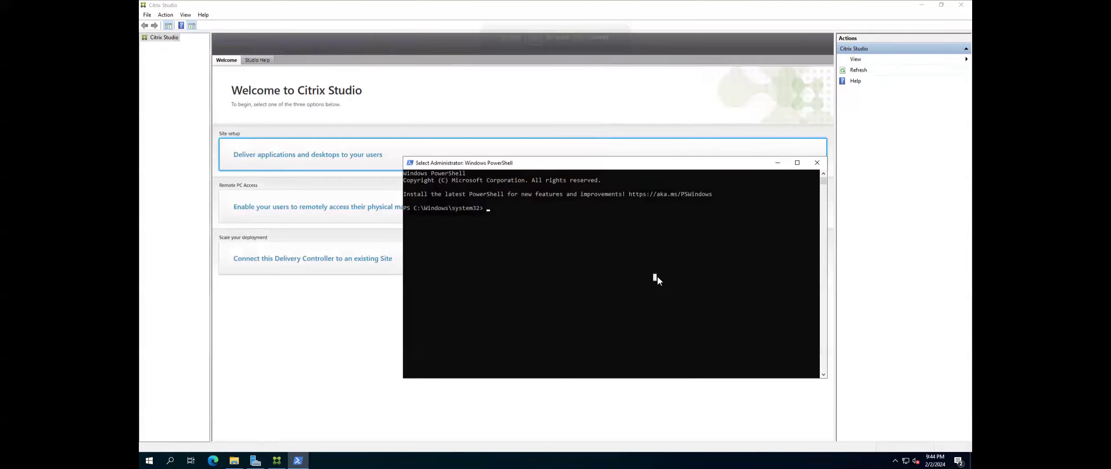
# Run ipconfig in PowerShell and examine the IPv4 address of adapter Ethernet0 on CTX-DC-01.
pyautogui.write('ipconfig')
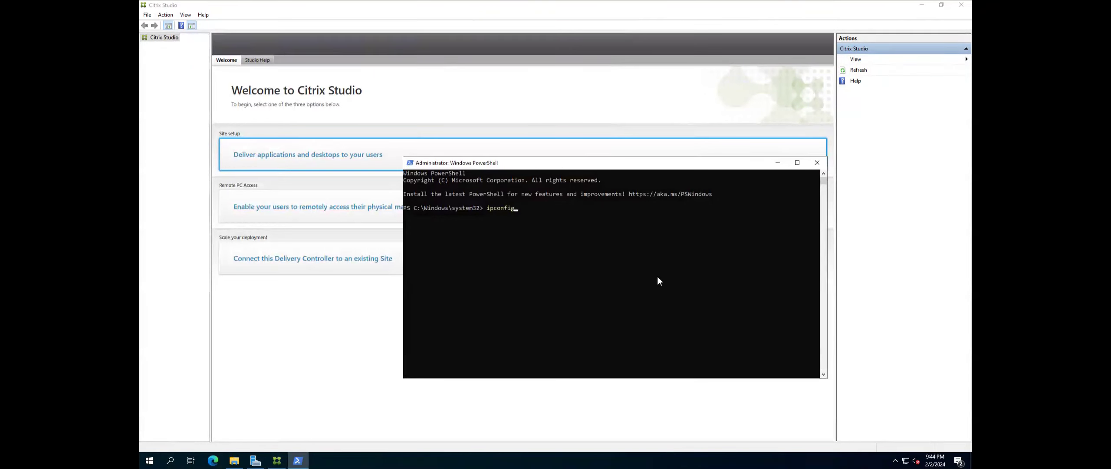
pyautogui.press('Return')
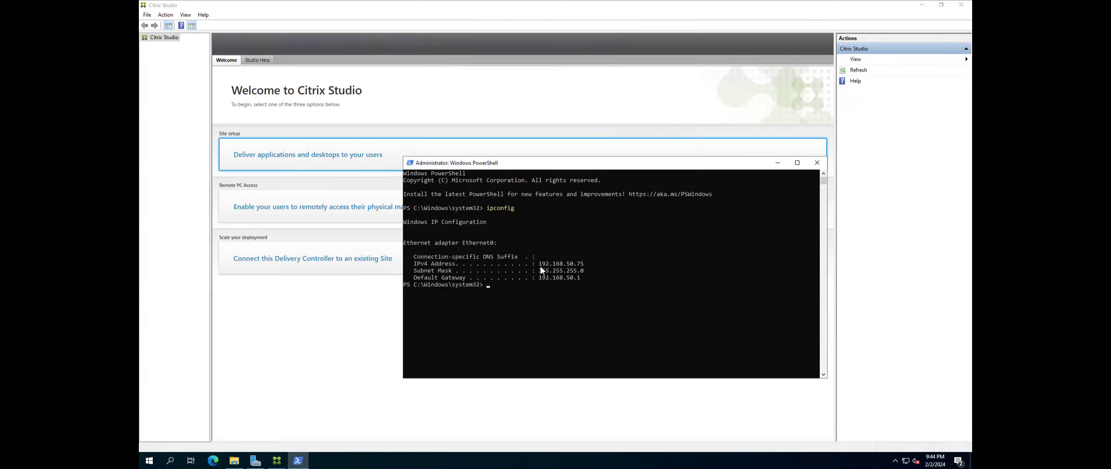
pyautogui.moveTo(542, 263); pyautogui.dragTo(567, 262)
# Leave the full-screen CTX-DC-01 console, return to the iLO remote console, and reboot the server to finish the Citrix Hypervisor installation.
pyautogui.moveTo(556, 26)
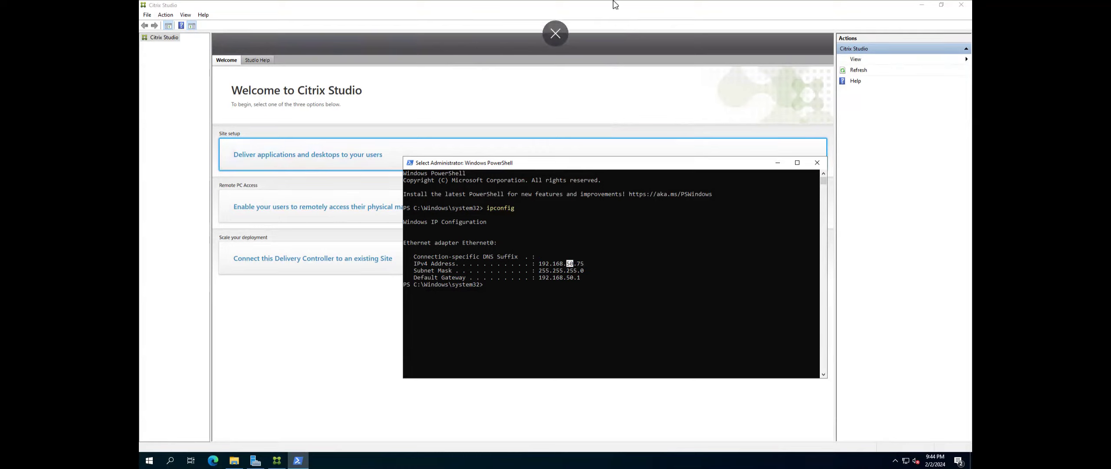
pyautogui.click(555, 40)
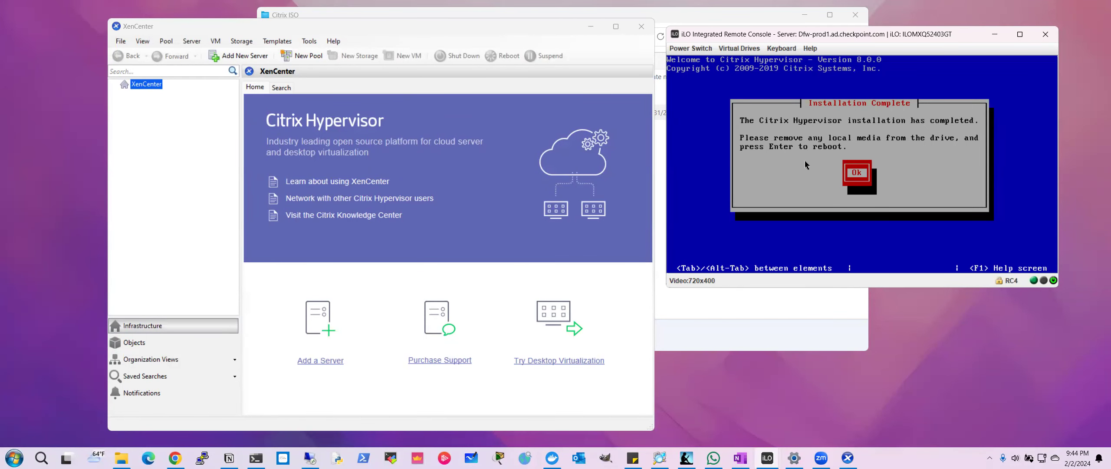
pyautogui.press('Return')
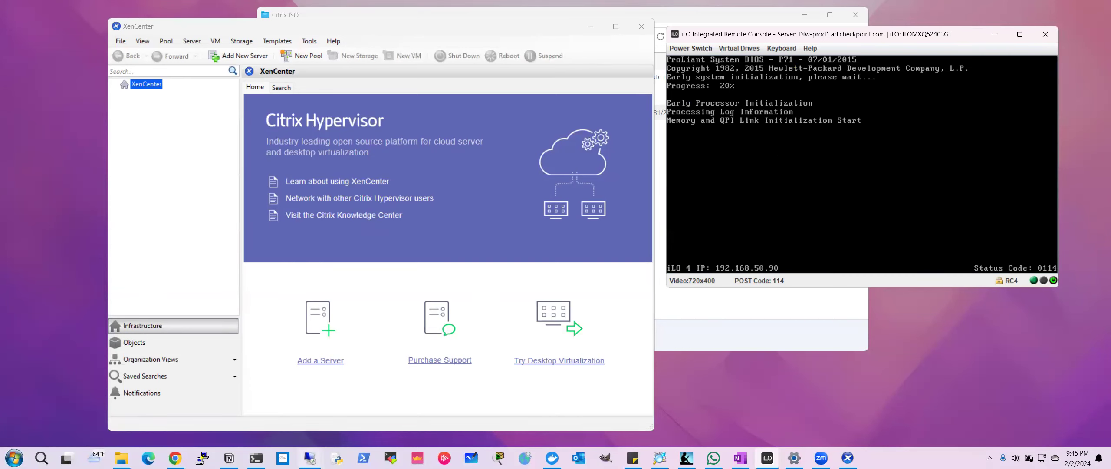
# Switch back to the CTX-DC-01 console in the 192.168.50.161 session, show it full screen, and minimize PowerShell to reveal Citrix Studio.
pyautogui.click(311, 457)
pyautogui.click(415, 400)
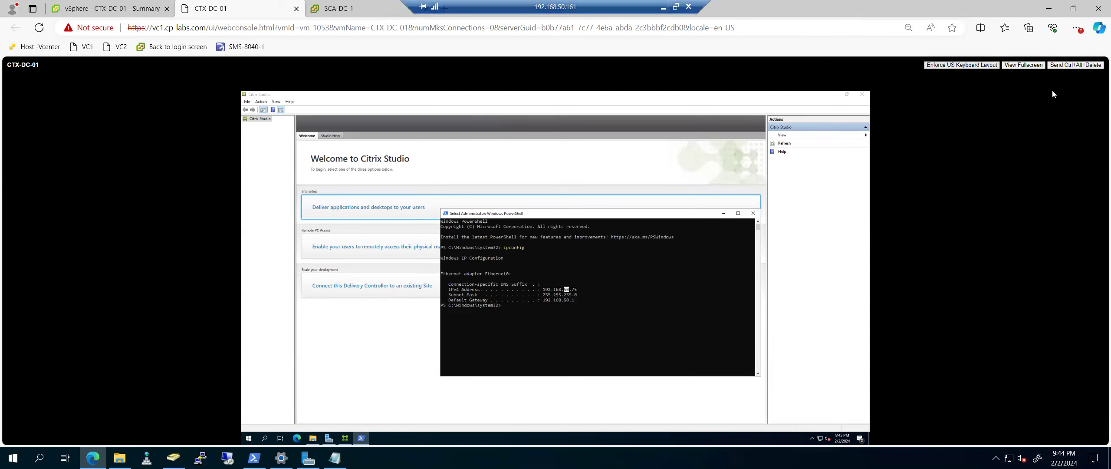
pyautogui.click(1023, 64)
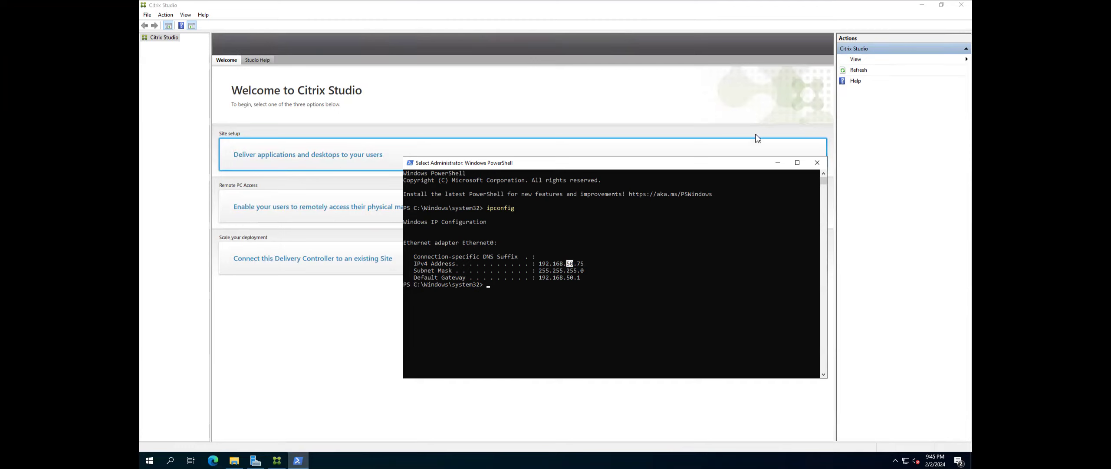
pyautogui.click(777, 162)
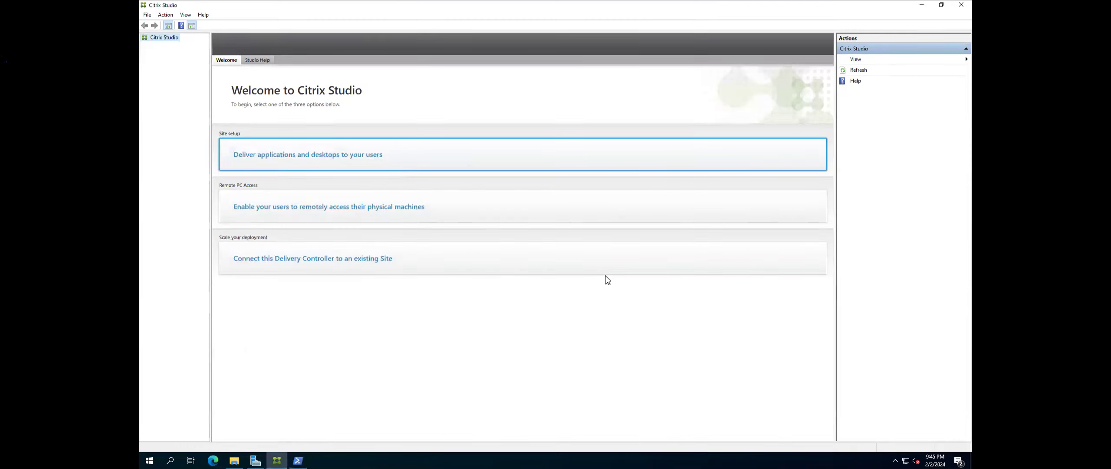
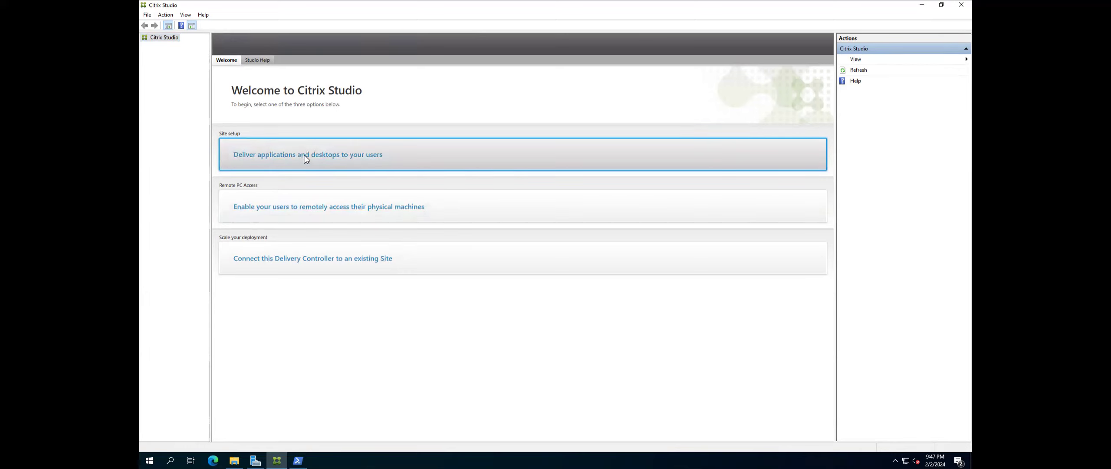
# Start the Site Setup for delivering applications and desktops, with a fully configured, production-ready Site named Dallas.
pyautogui.click(339, 162)
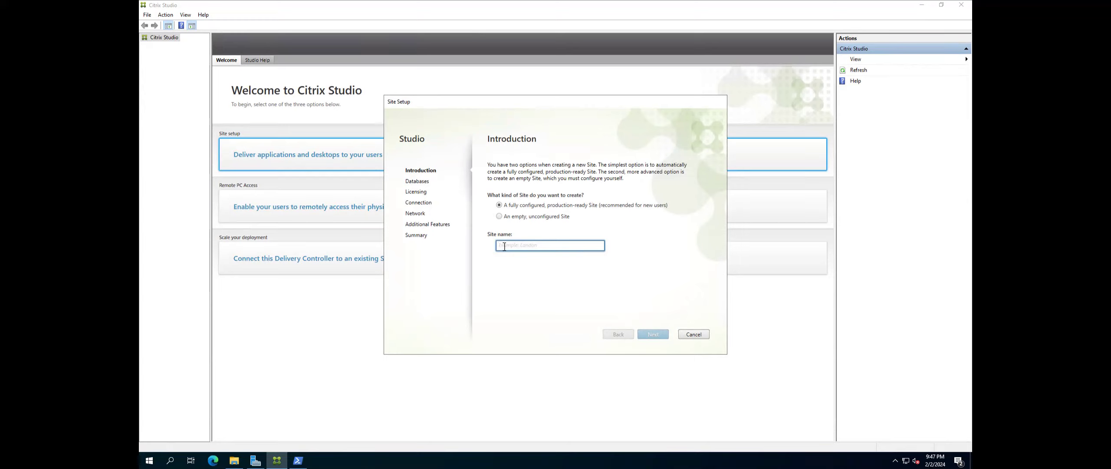
pyautogui.write('Dallas')
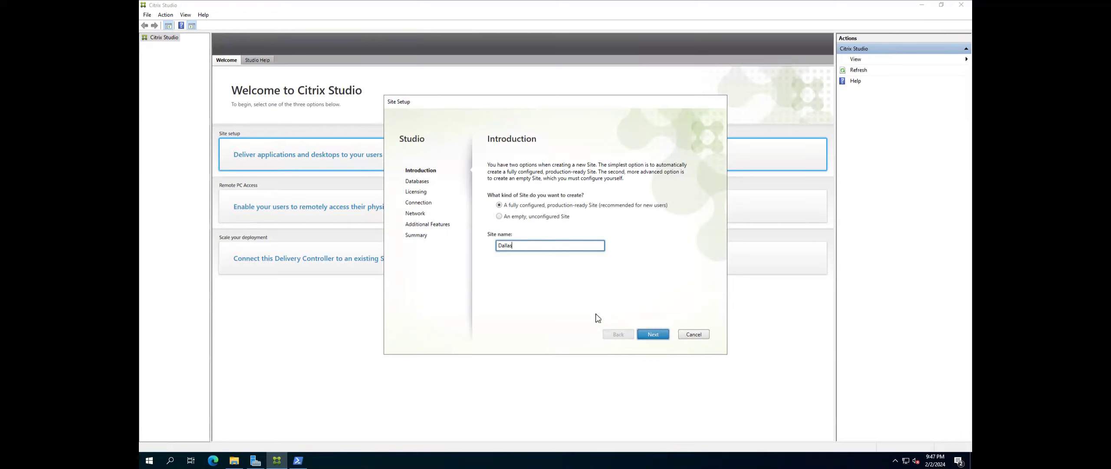
pyautogui.click(662, 338)
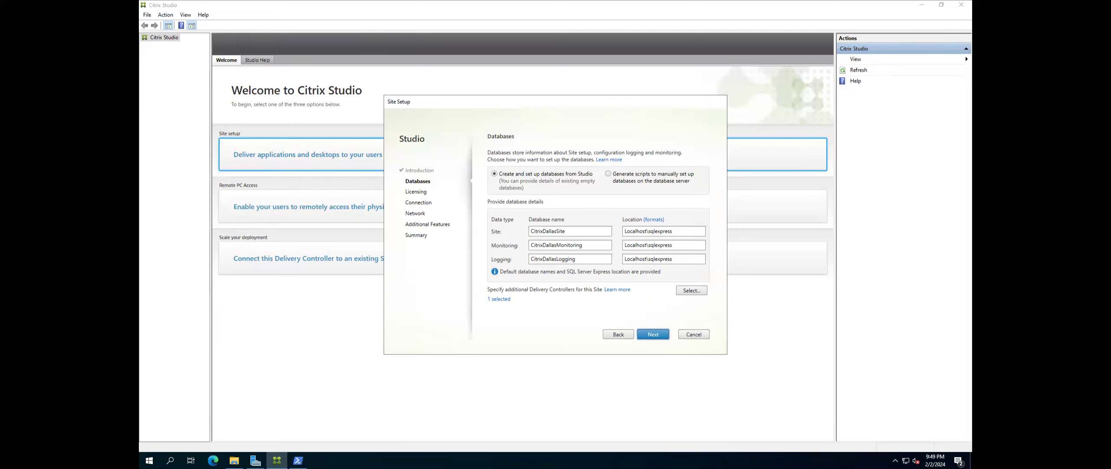
# Check the server's boot progress in the iLO remote console, and accept the default Site, Monitoring and Logging databases in Site Setup.
pyautogui.hotkey('alt', 'Tab')
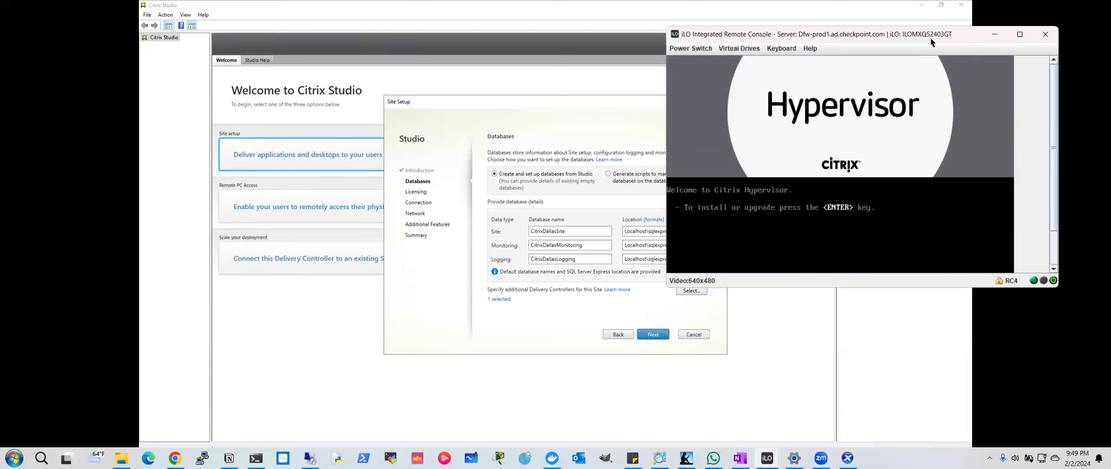
pyautogui.hotkey('alt', 'Tab')
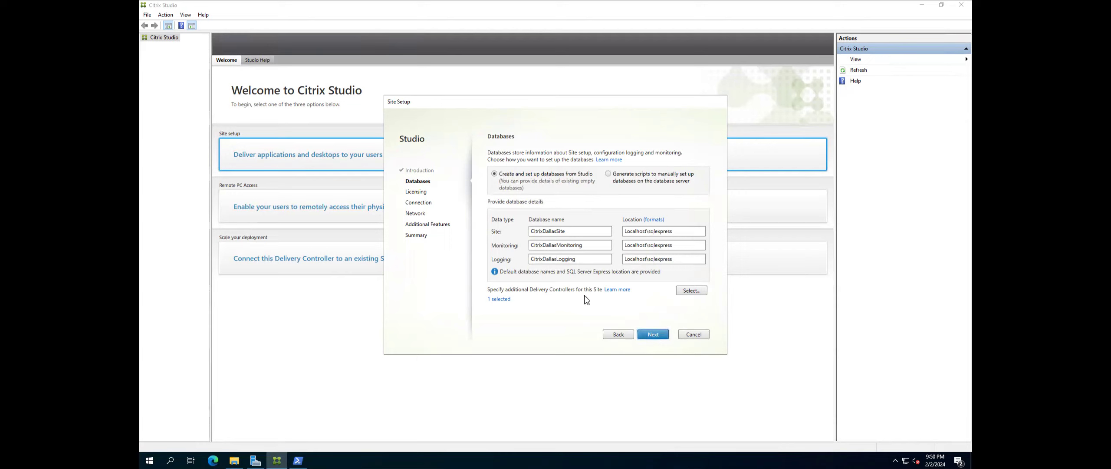
pyautogui.click(642, 334)
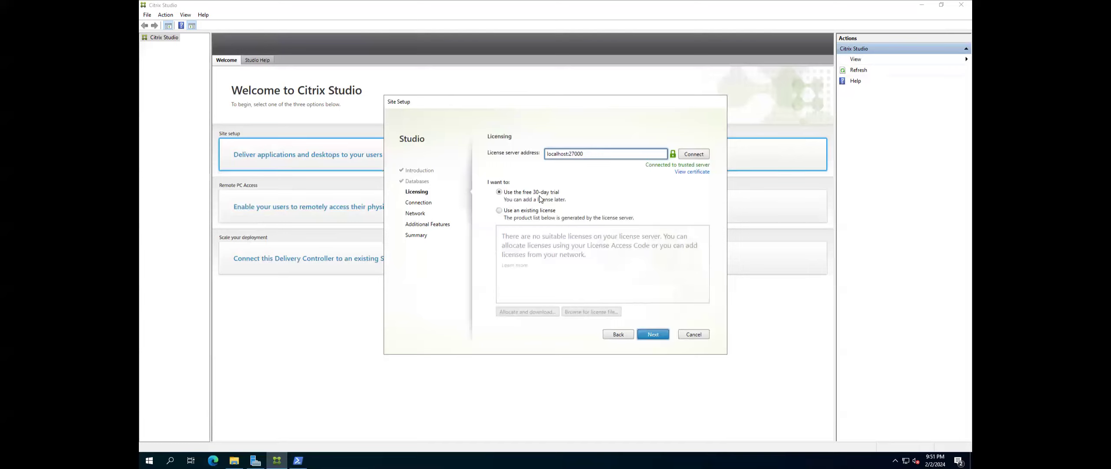
pyautogui.click(519, 212)
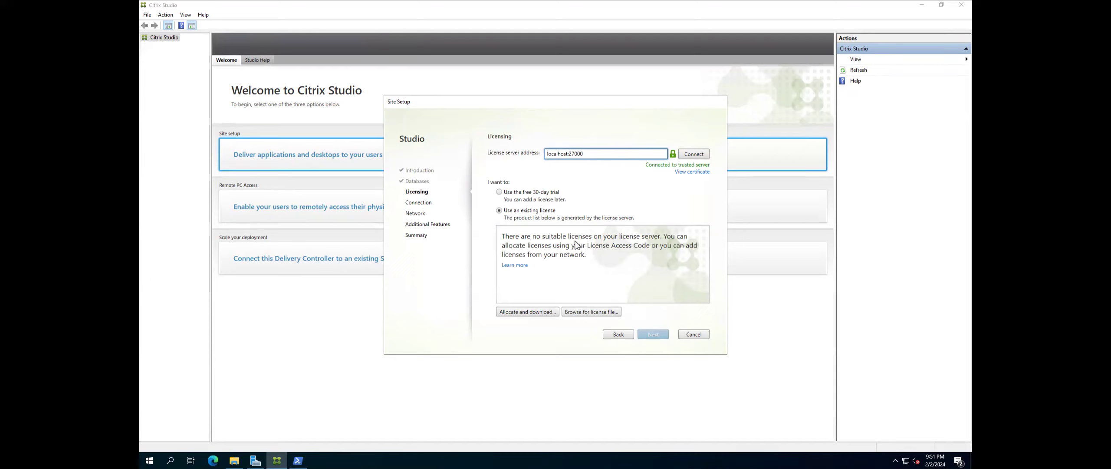
pyautogui.click(528, 312)
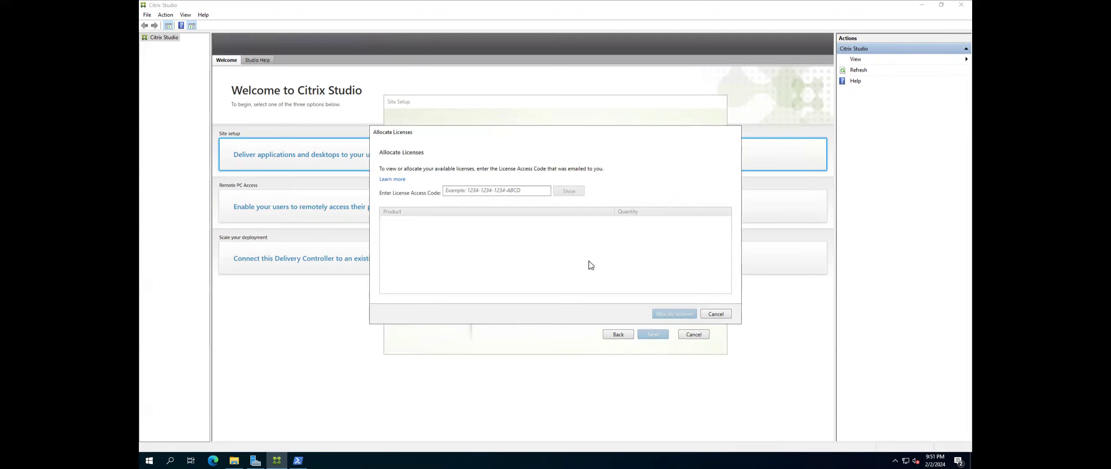
pyautogui.click(725, 314)
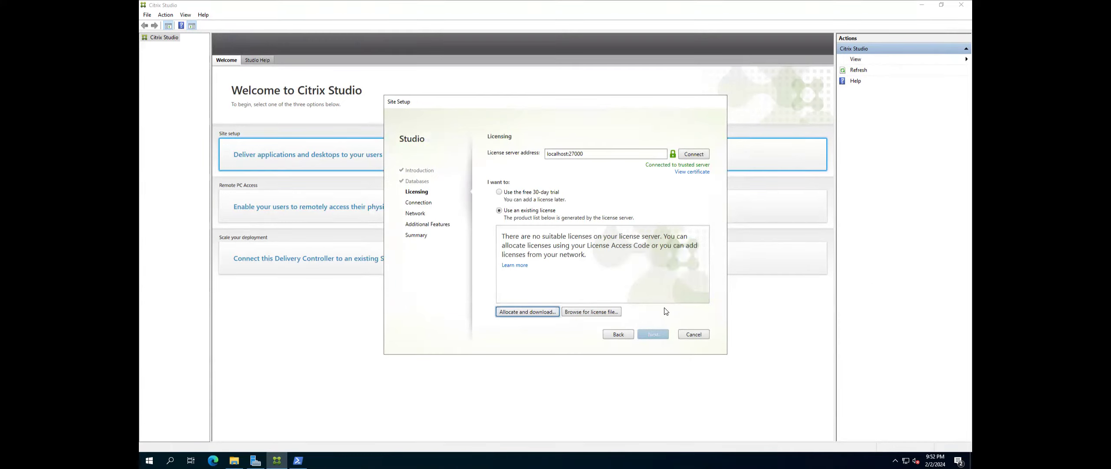
# Choose the free 30-day trial license in Site Setup and set the connection type to VMware vSphere.
pyautogui.click(499, 192)
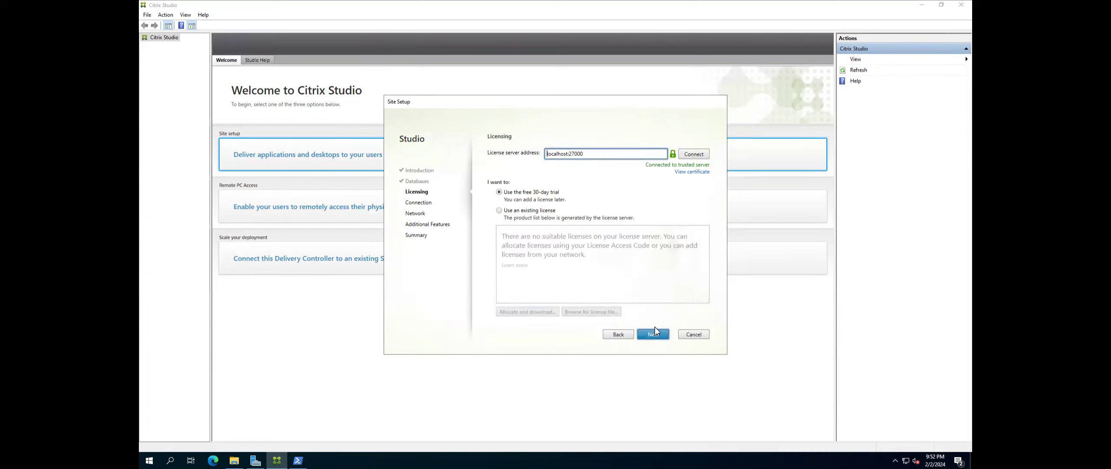
pyautogui.click(654, 335)
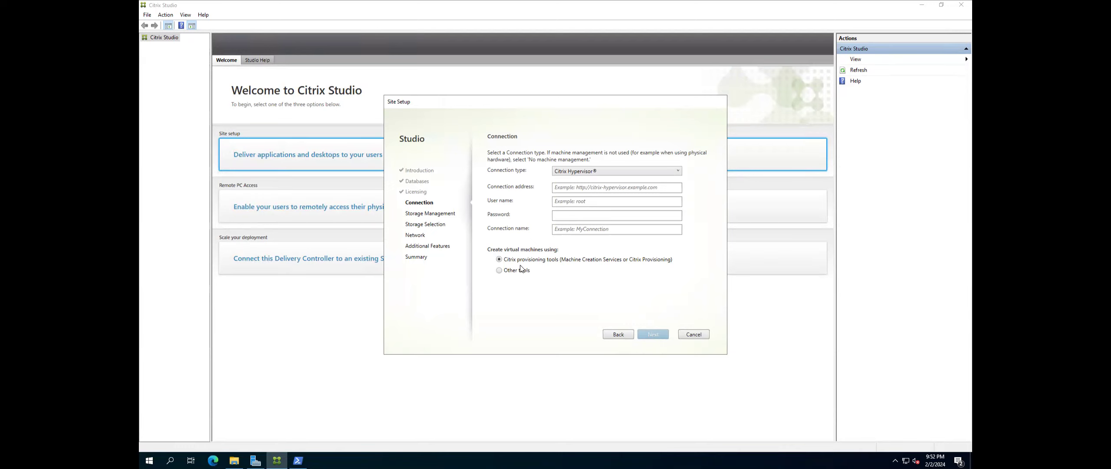
pyautogui.click(605, 171)
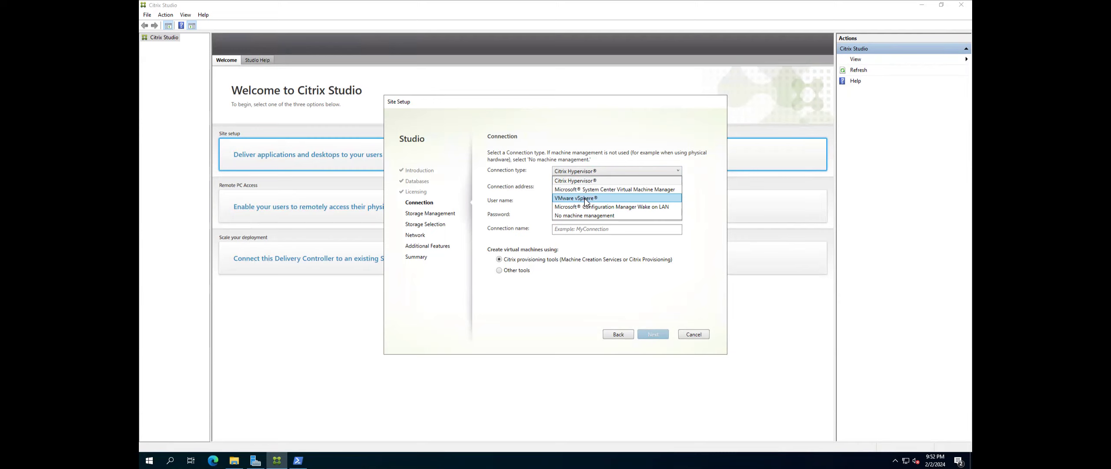
pyautogui.click(597, 199)
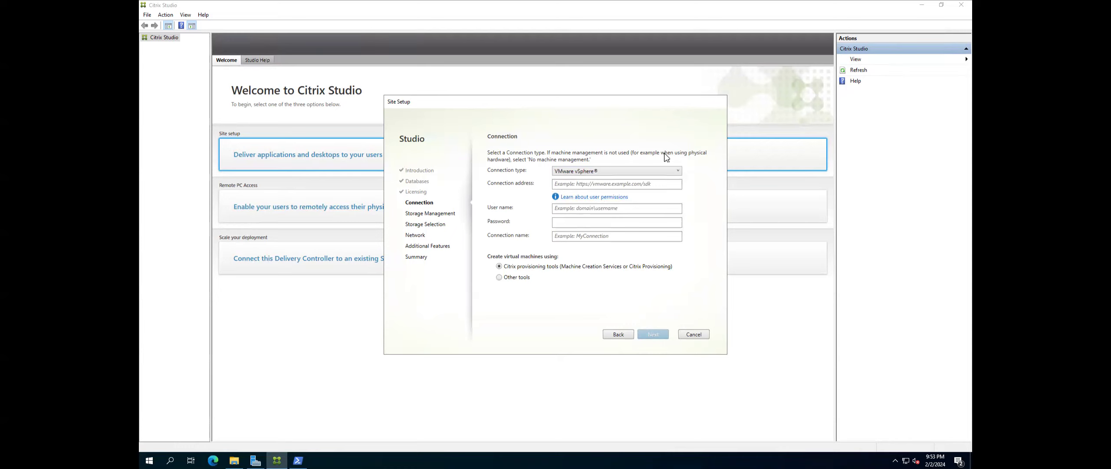
pyautogui.click(575, 185)
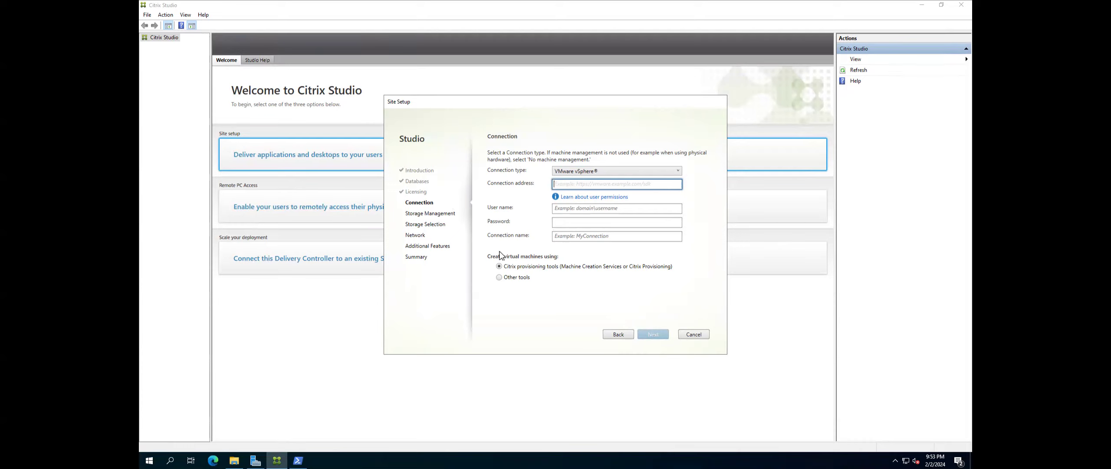
# Leave the full-screen console, check the machine's IP configuration in PowerShell, and minimize PowerShell.
pyautogui.moveTo(552, 39)
pyautogui.moveTo(598, 2)
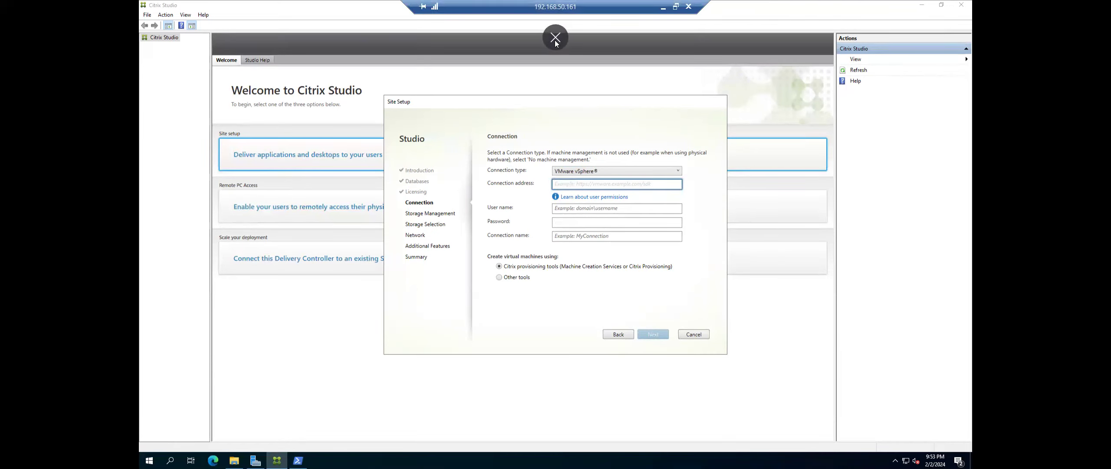
pyautogui.click(551, 41)
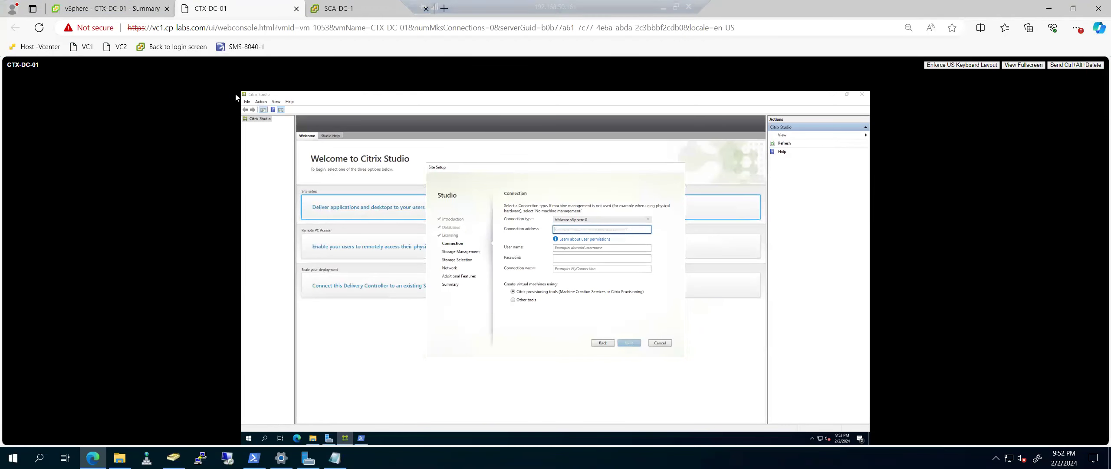
pyautogui.click(361, 438)
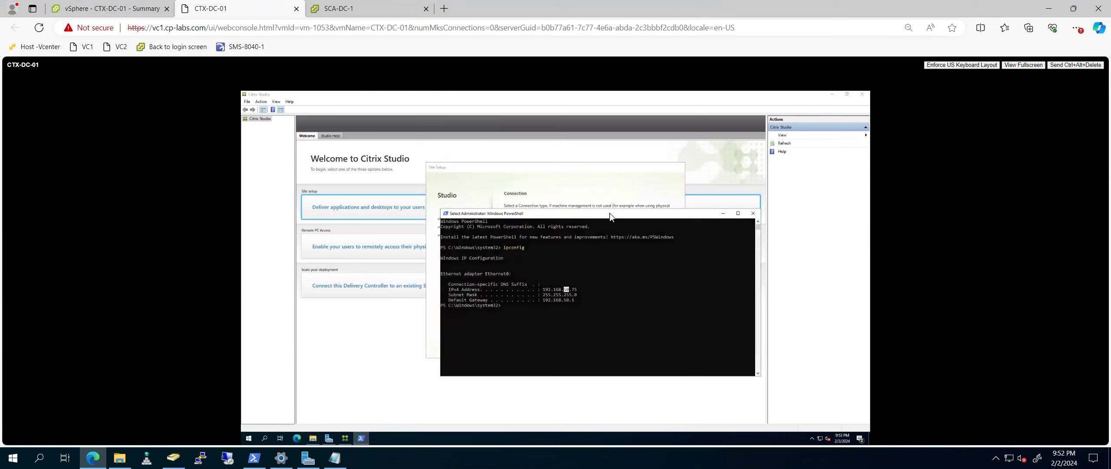
pyautogui.moveTo(638, 212); pyautogui.dragTo(820, 131)
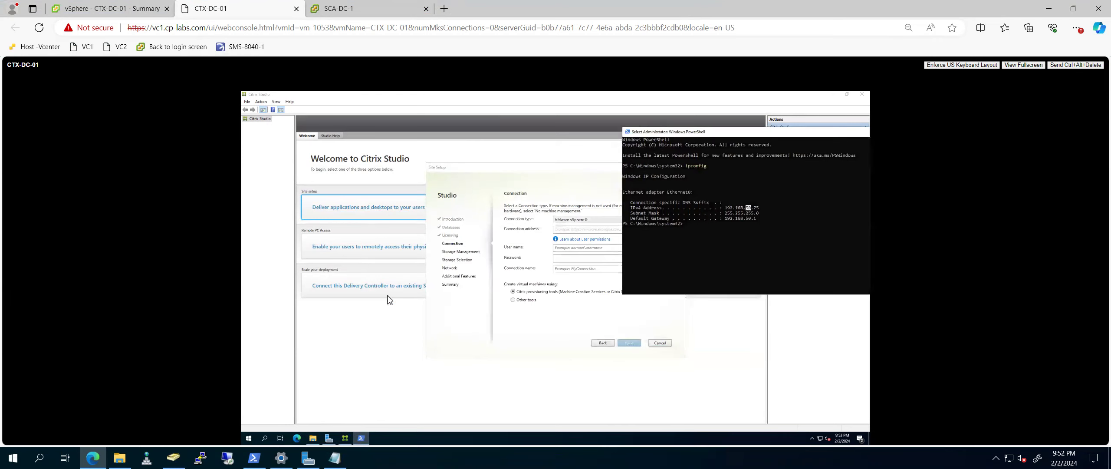
pyautogui.moveTo(691, 134); pyautogui.dragTo(318, 250)
pyautogui.click(500, 252)
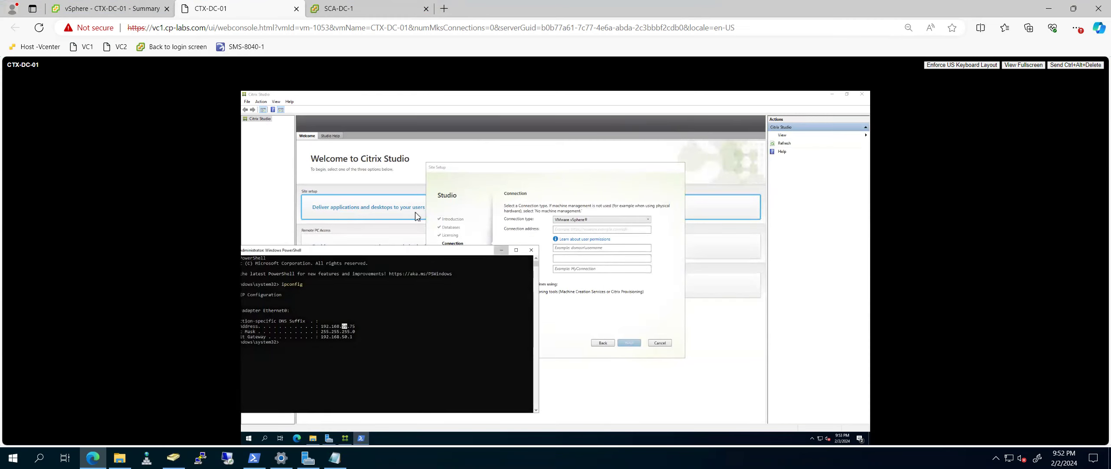
# Switch to the iLO remote console and issue the Press and Hold power action on the server.
pyautogui.click(117, 10)
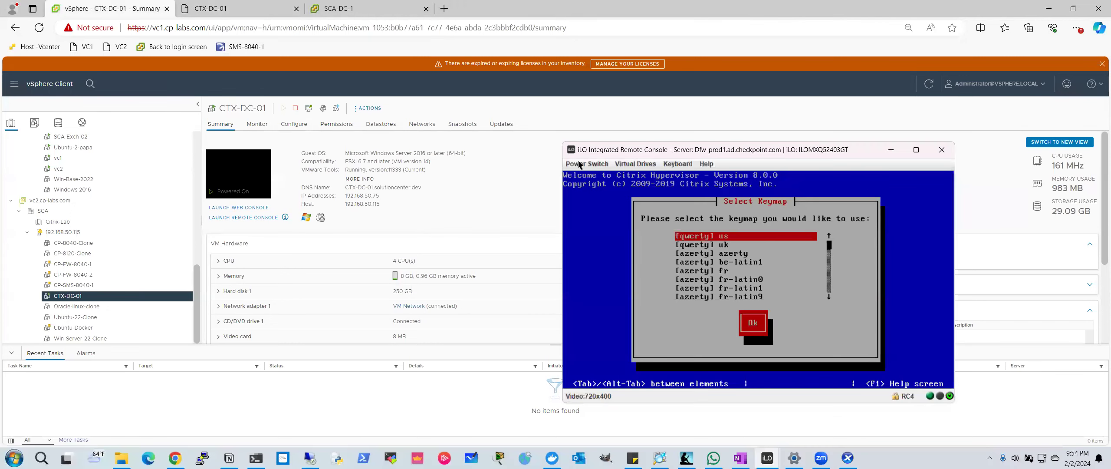
pyautogui.click(580, 164)
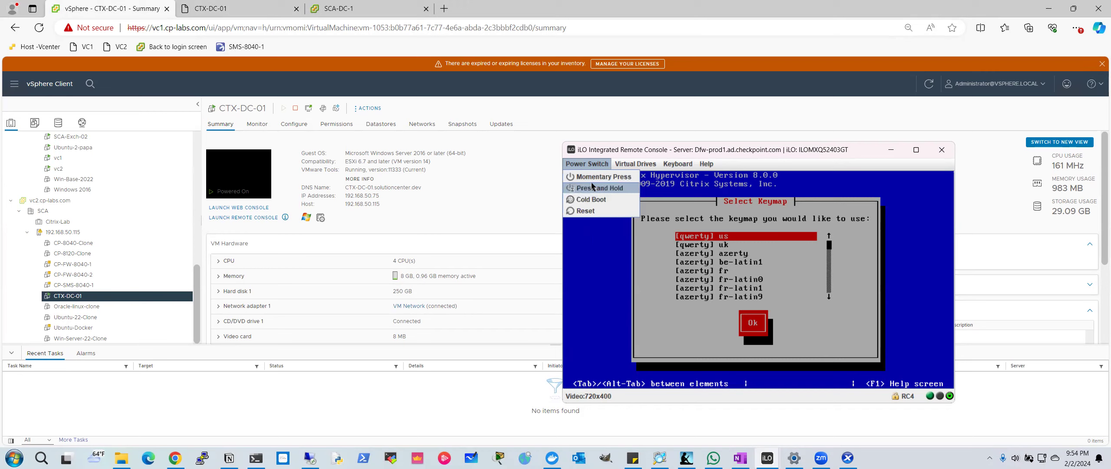
pyautogui.moveTo(642, 164)
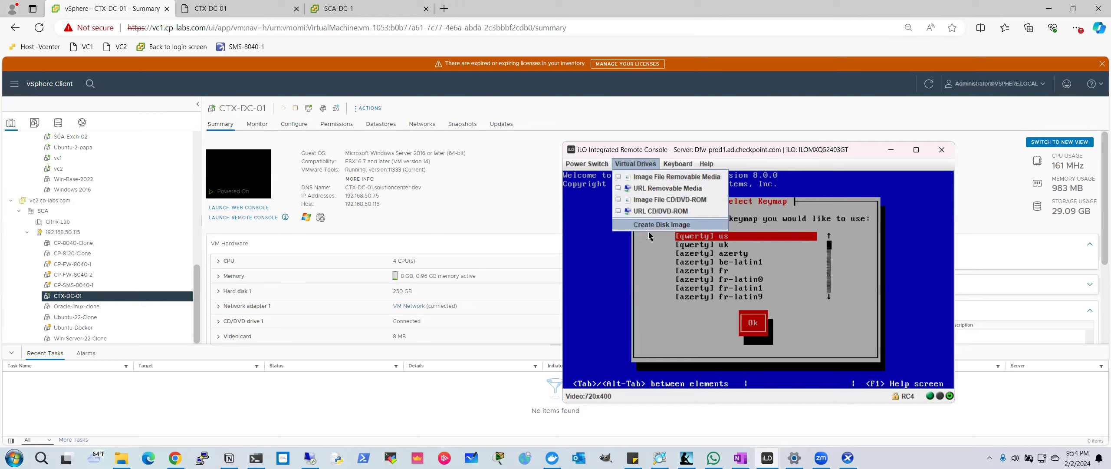
pyautogui.click(586, 165)
pyautogui.click(589, 190)
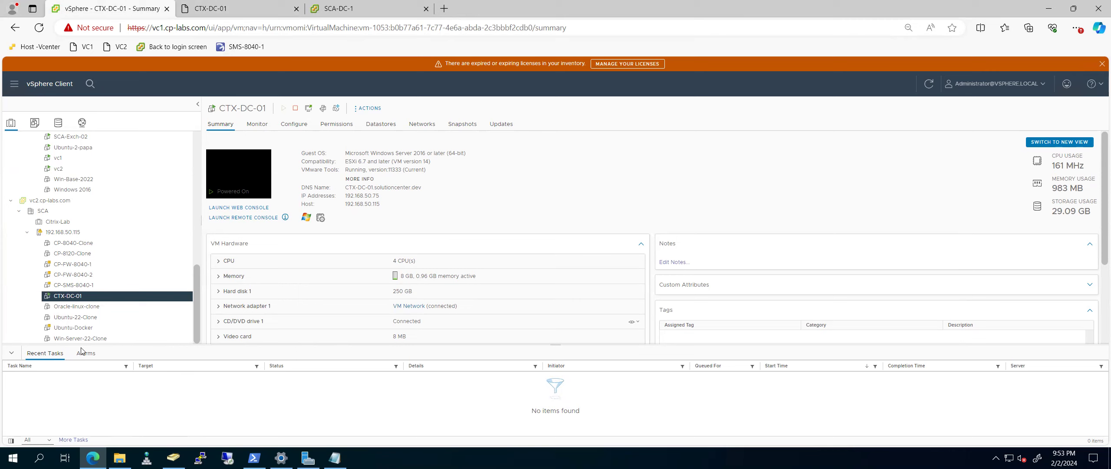
# Look up the ESXi host of CTX-DC-01 in the vSphere Client and enter 192.168.50.115 as the connection address in Site Setup.
pyautogui.click(253, 13)
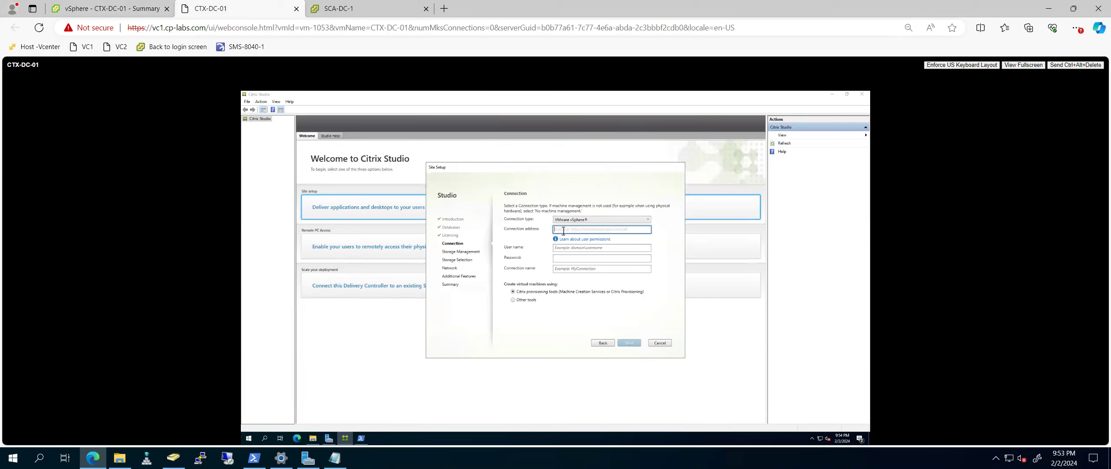
pyautogui.click(106, 8)
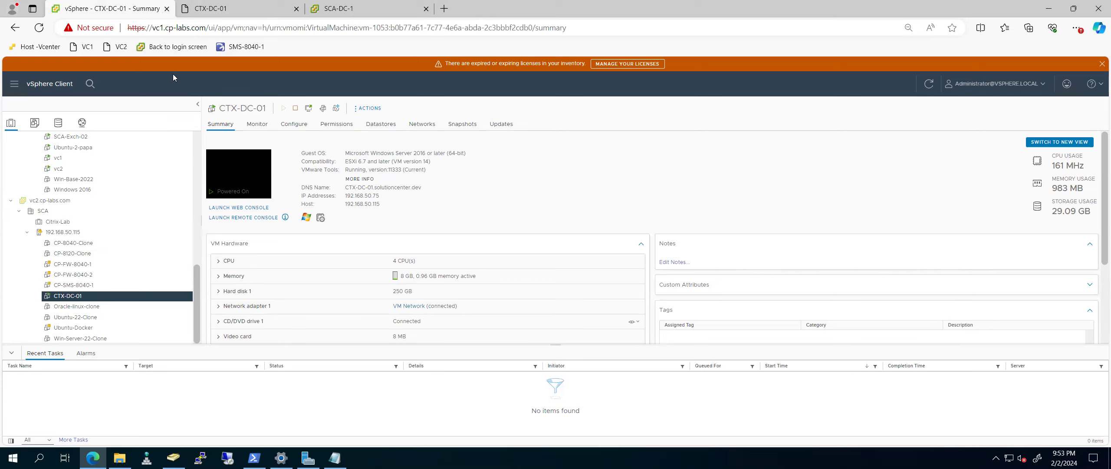
pyautogui.click(60, 233)
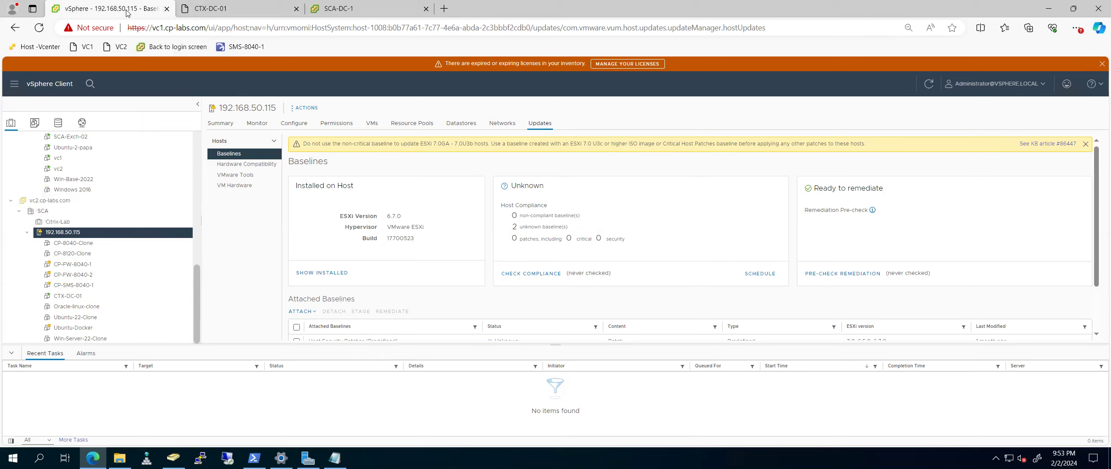
pyautogui.click(260, 11)
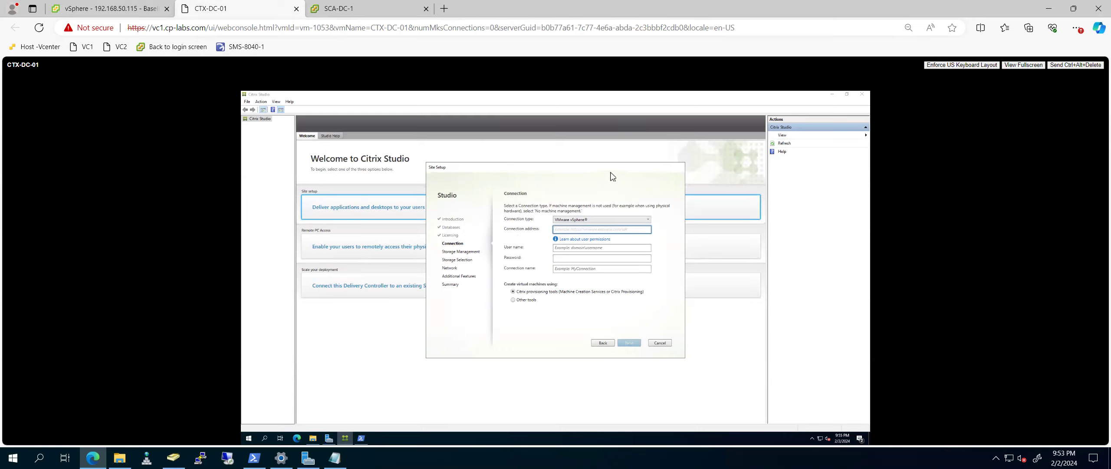
pyautogui.write('192.168.50.115')
# Enter the vSphere administrator user name and account password for the connection, showing the console full screen.
pyautogui.click(574, 249)
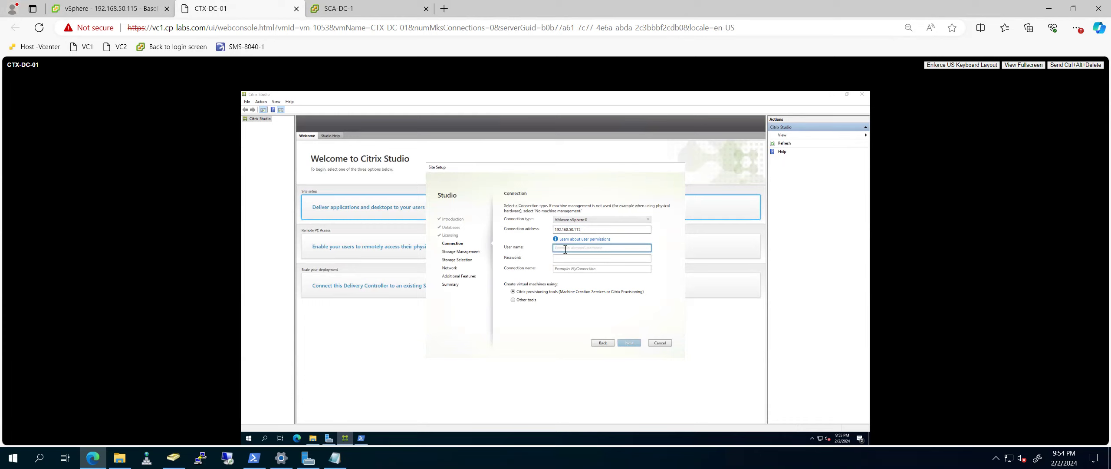
pyautogui.write('administrator@vsphere.local')
pyautogui.press('Tab')
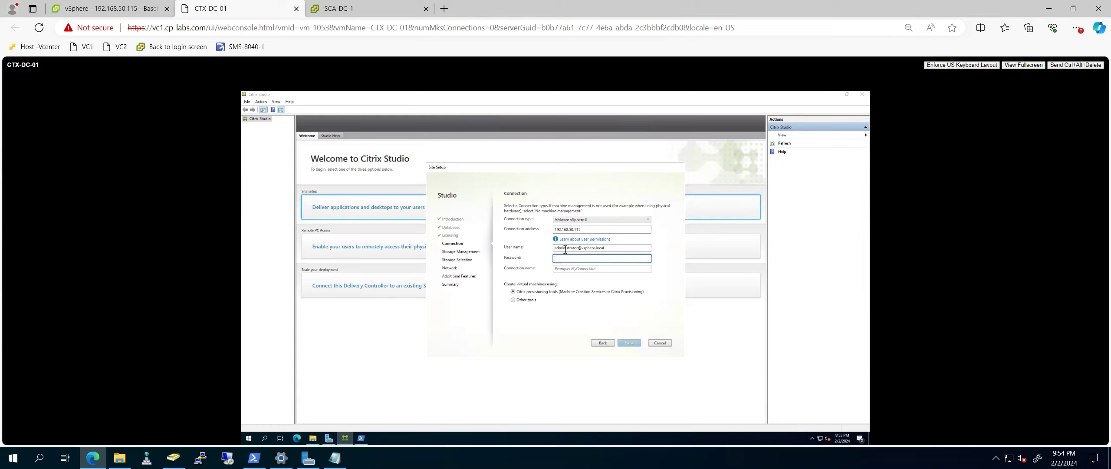
pyautogui.click(1022, 65)
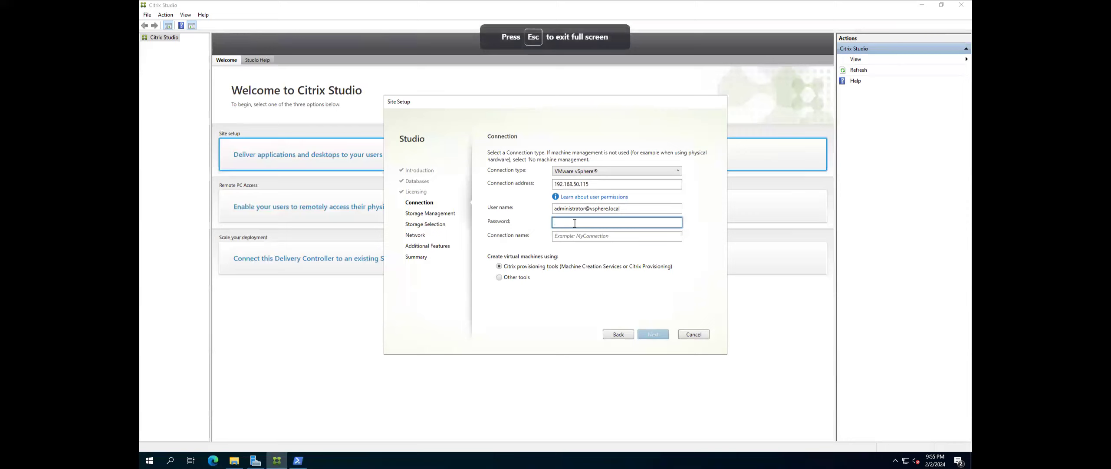
pyautogui.write('•••••••••')
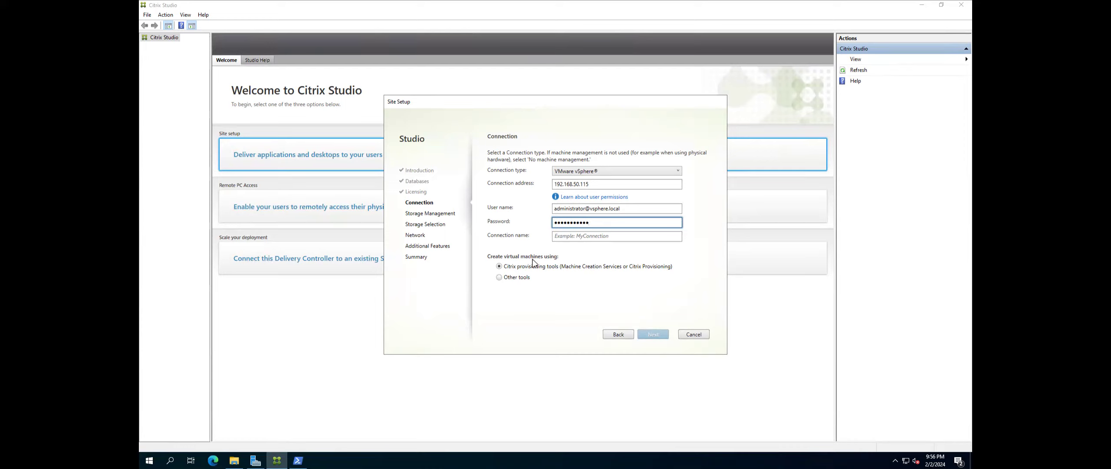
# Name the connection CTX-Dallas-01 and try to submit the connection details.
pyautogui.click(561, 236)
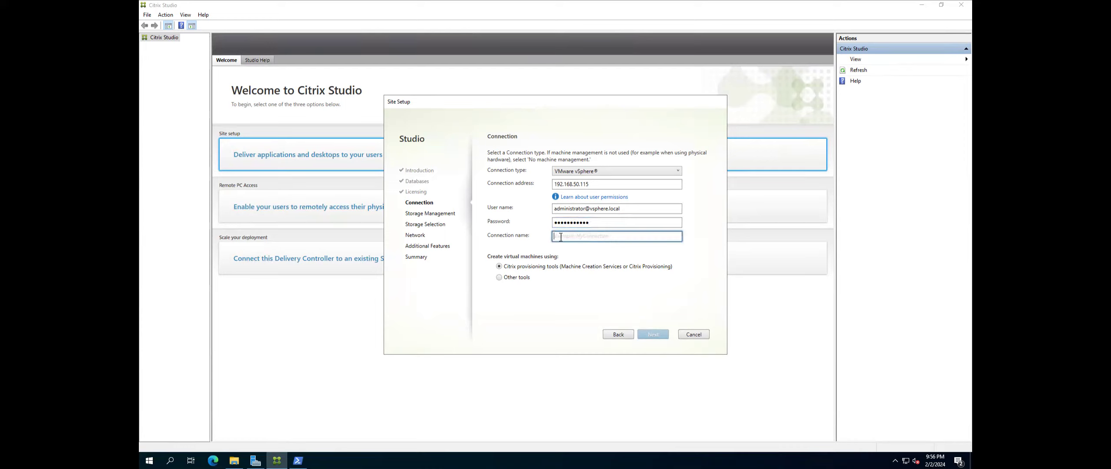
pyautogui.write('Citrix')
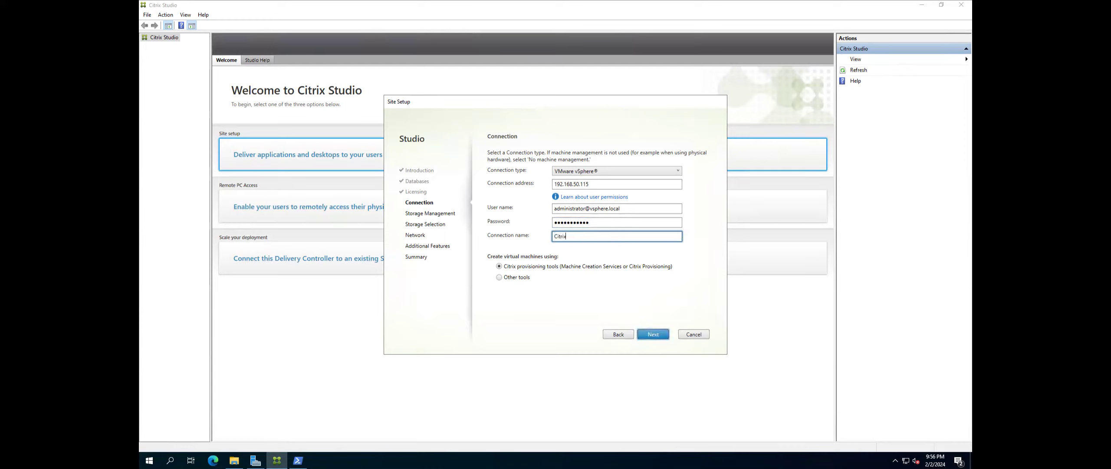
pyautogui.press('BackSpace')
pyautogui.press('BackSpace')
pyautogui.press('BackSpace')
pyautogui.press('BackSpace')
pyautogui.write('CTX-Dallas')
pyautogui.press('Return')
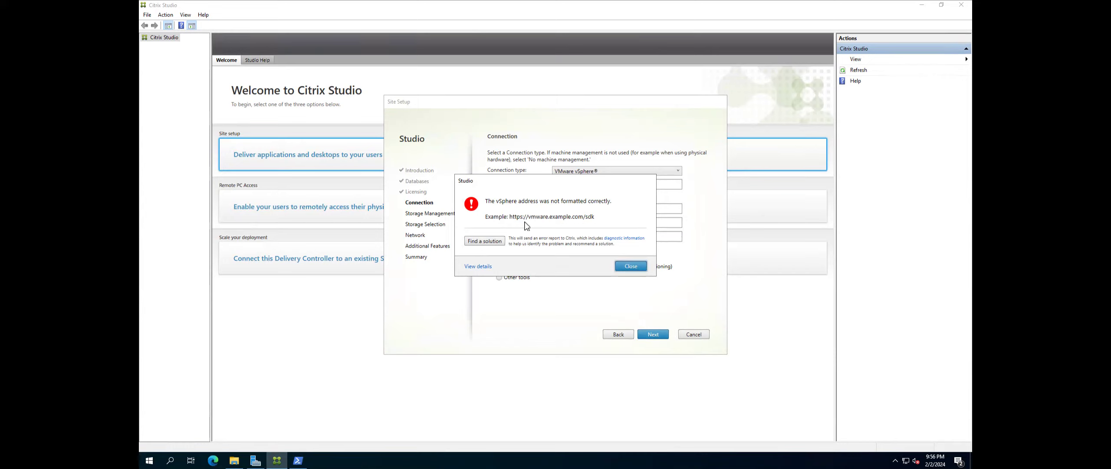
pyautogui.click(633, 267)
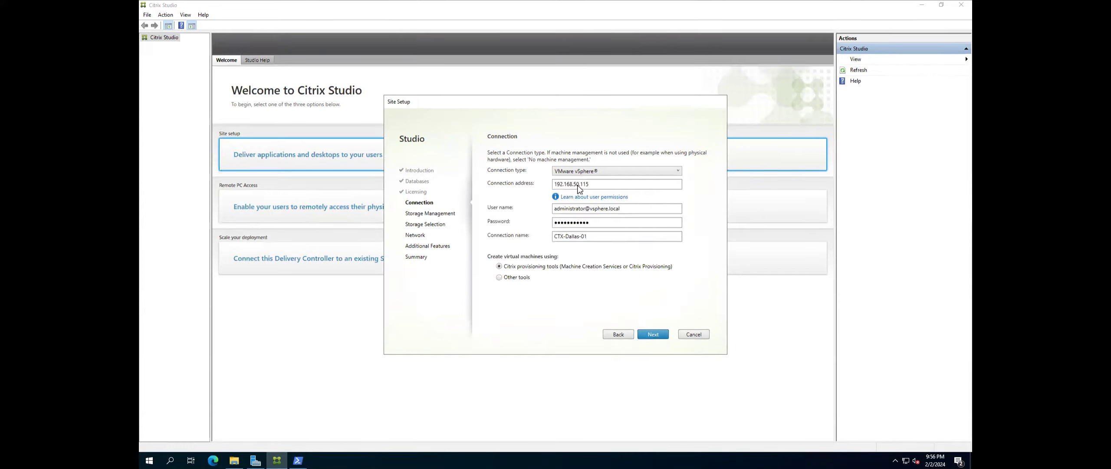
pyautogui.click(556, 184)
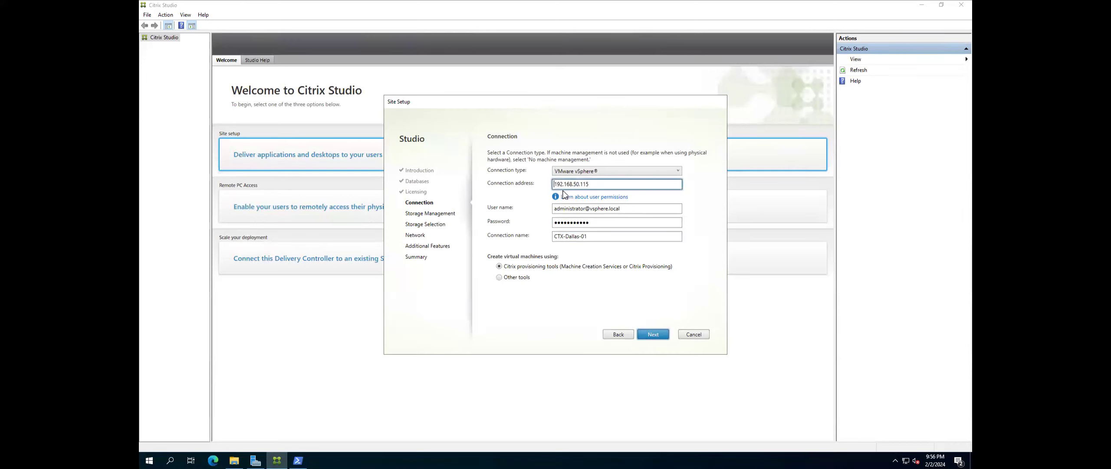
pyautogui.write('https://')
pyautogui.click(655, 341)
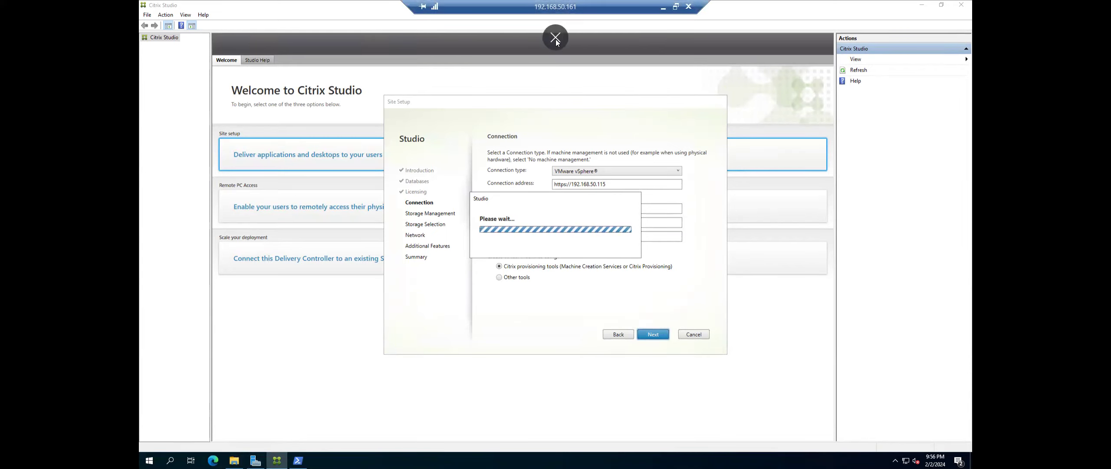
# Leave the full-screen console, review host 192.168.50.115 in the vSphere Client, and return to the CTX-DC-01 console.
pyautogui.click(556, 38)
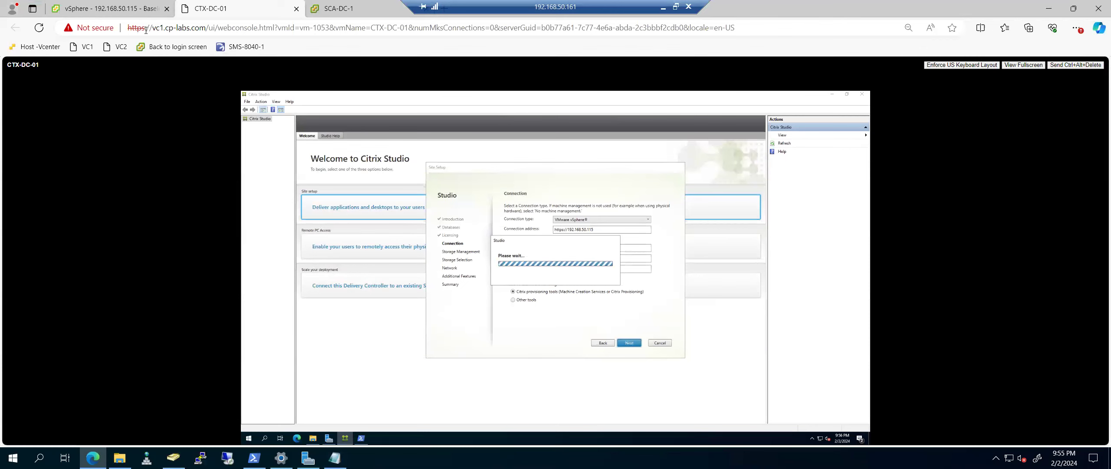
pyautogui.click(126, 16)
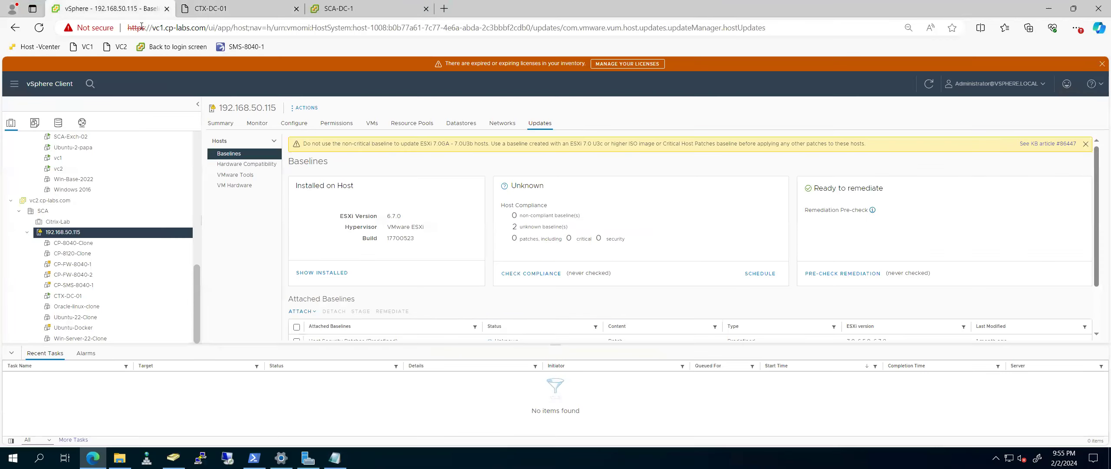
pyautogui.click(241, 13)
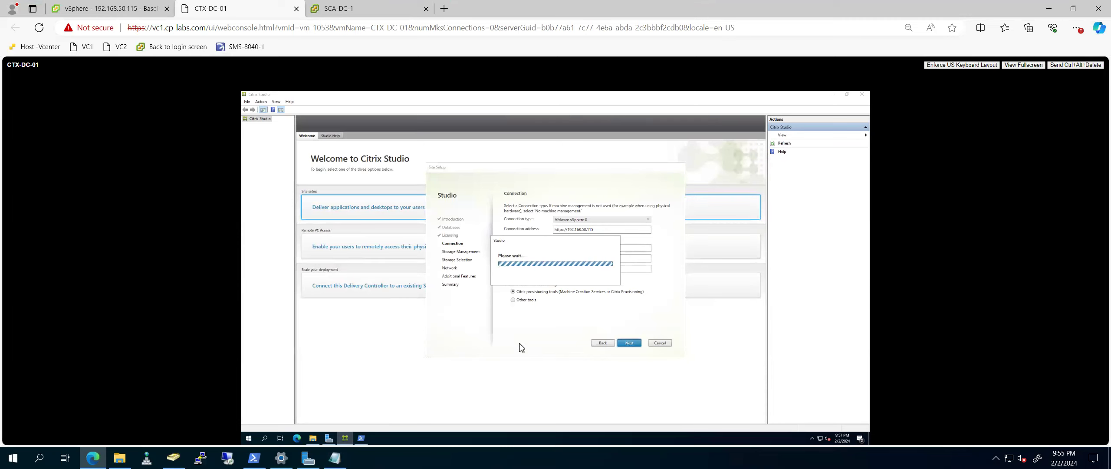